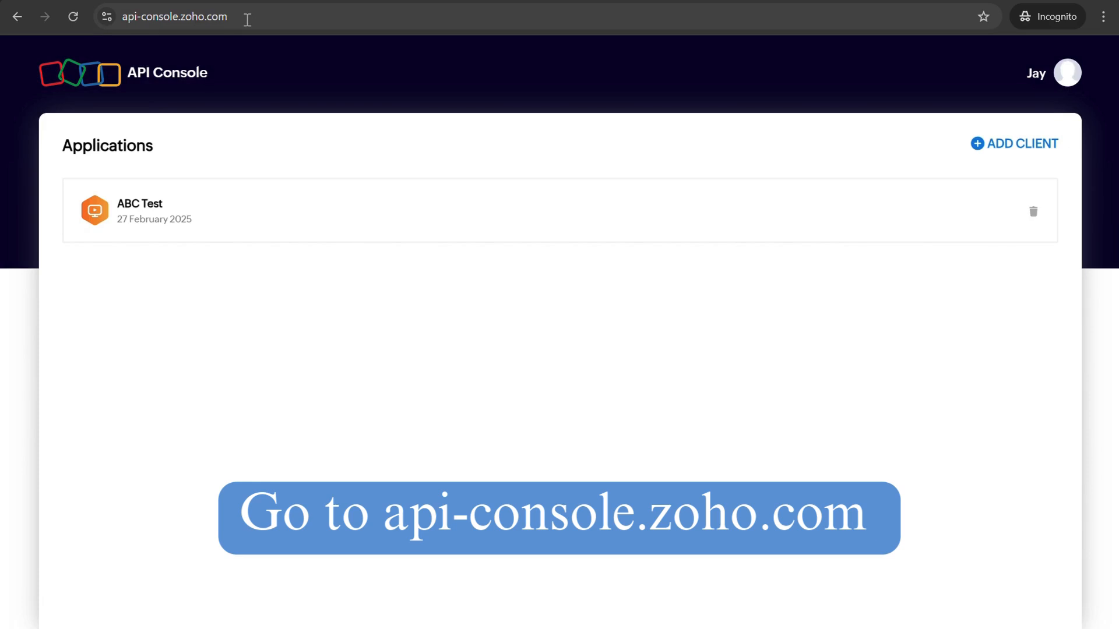
Add a Self Client application in the Zoho API console and copy its client secret
left_click(247, 19)
double_click(247, 18)
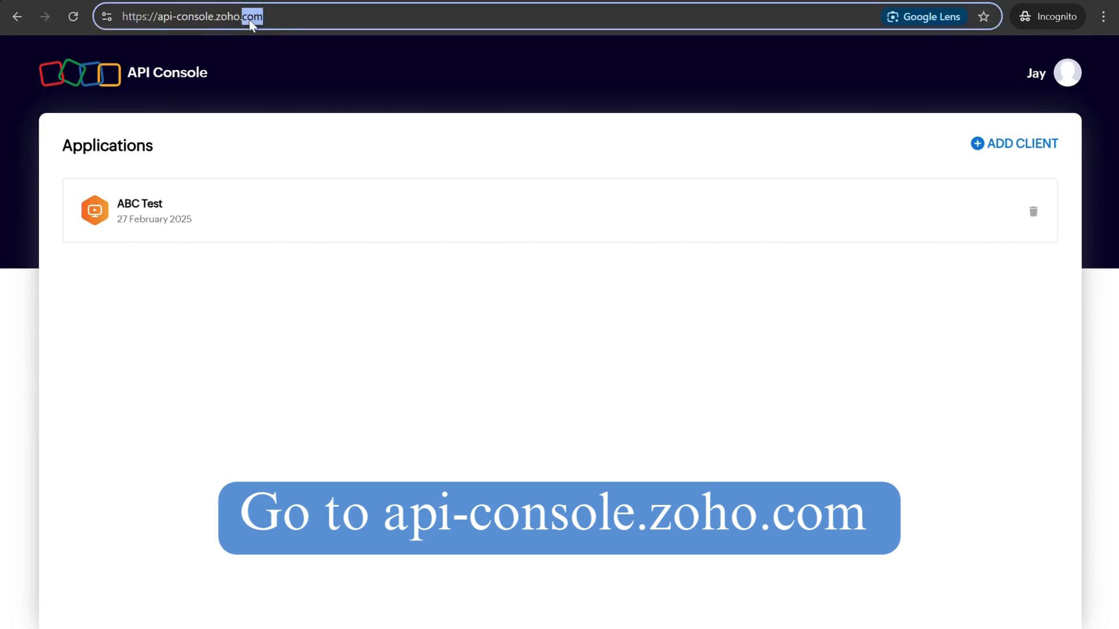
left_click(286, 15)
left_click(1020, 148)
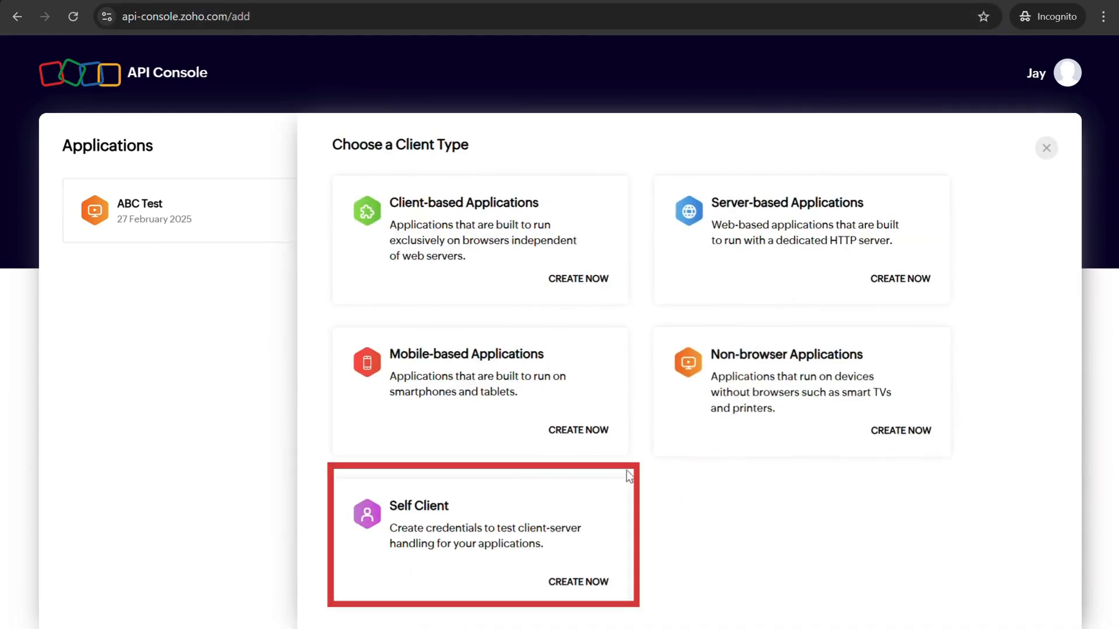
left_click(550, 543)
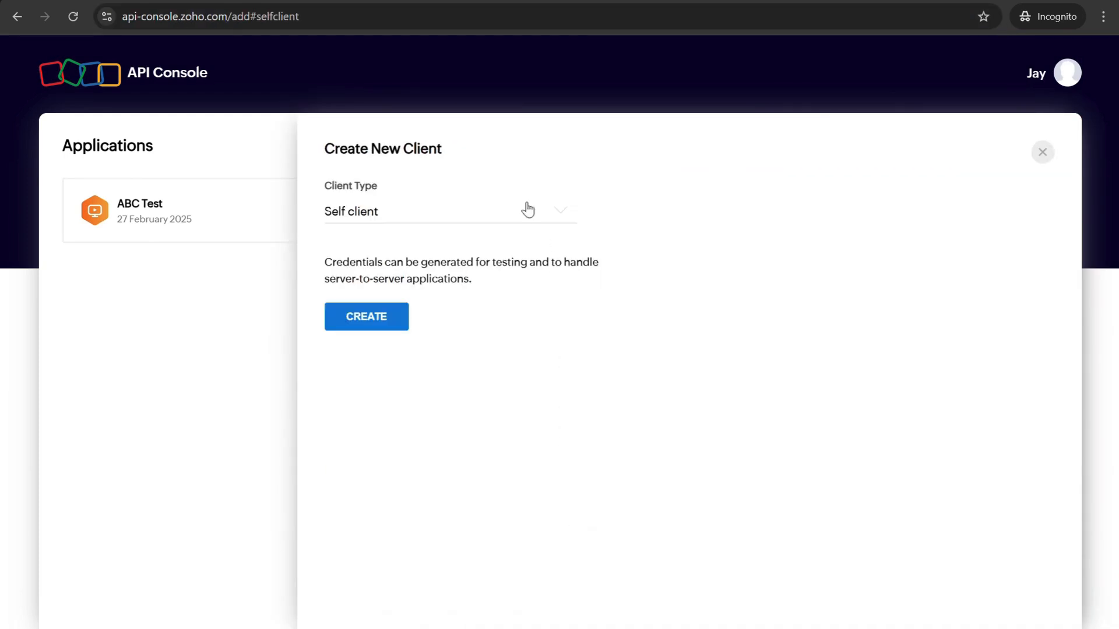
left_click(367, 317)
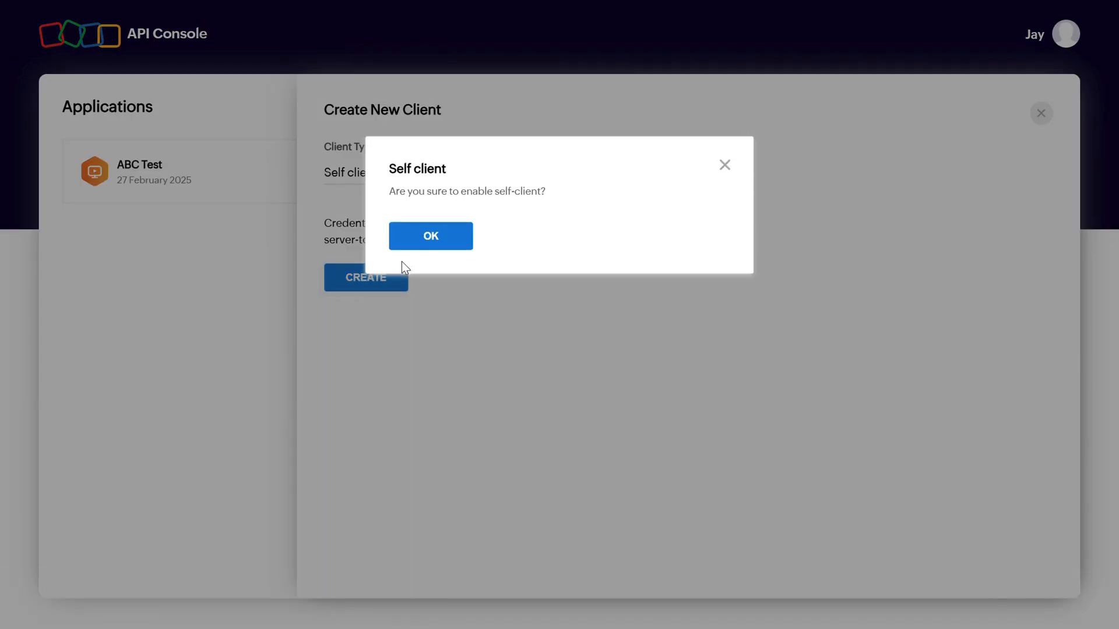
left_click(434, 240)
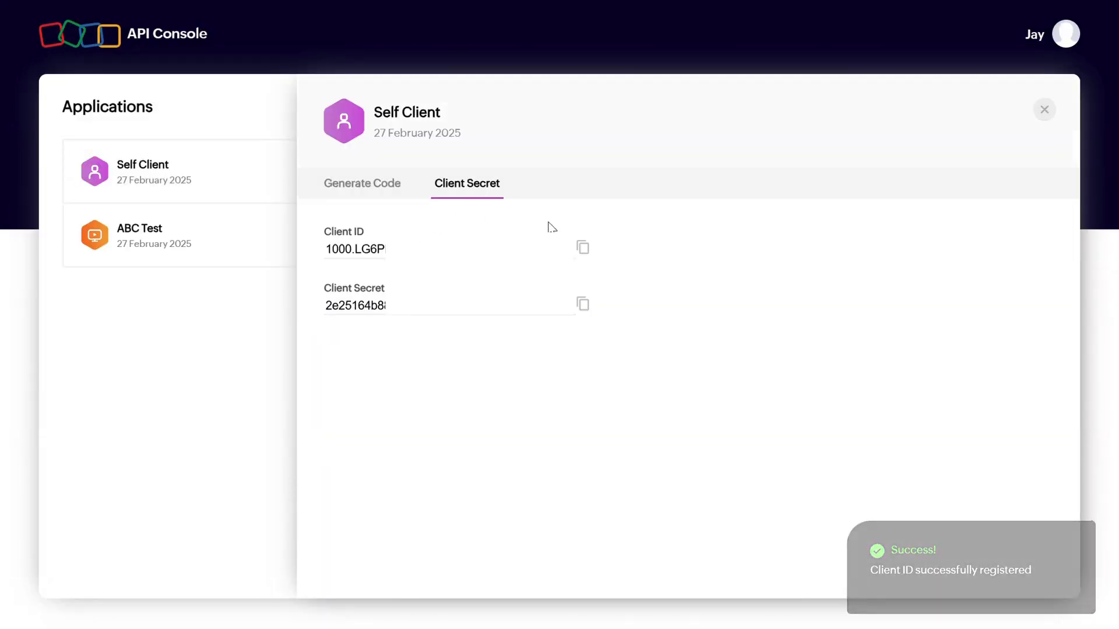
left_click(583, 304)
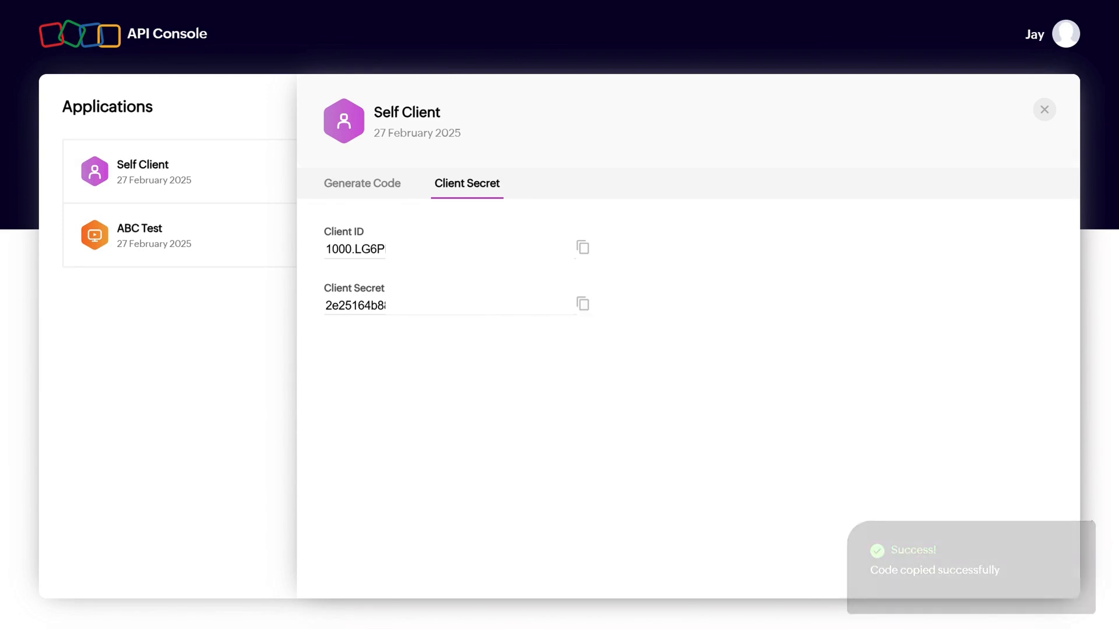
Submit a code request with scope ZohoCRM.modules.ALL,ZohoCRM.settings.ALL, a 10-minute duration and the description "CRM Integration"
left_click(375, 188)
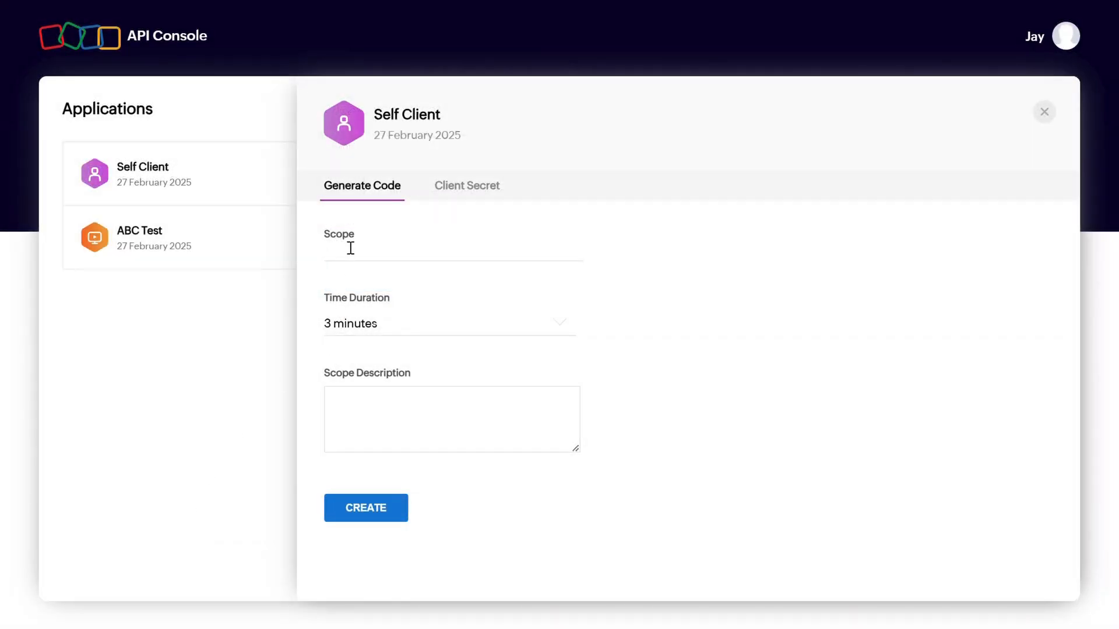
left_click(404, 253)
left_click(439, 278)
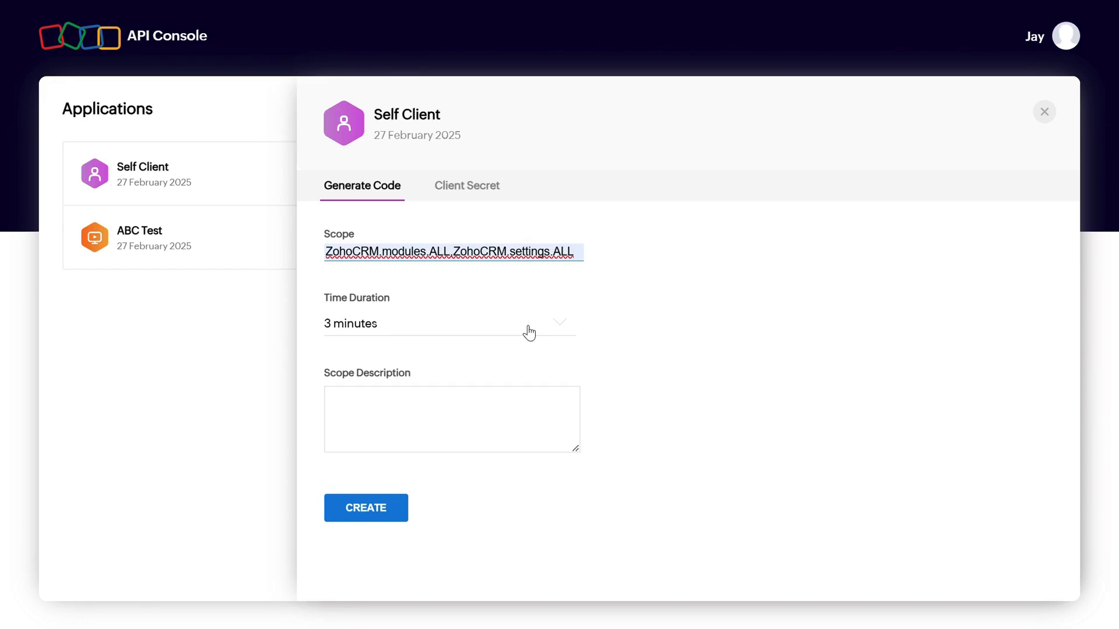
left_click(528, 331)
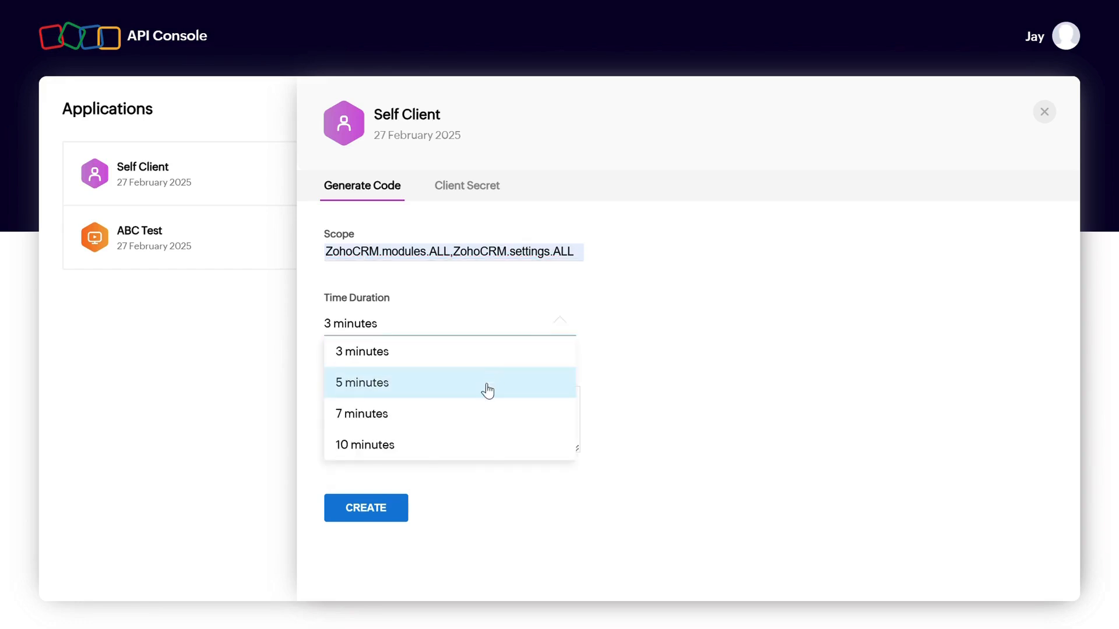
left_click(472, 447)
left_click(476, 415)
type("CR")
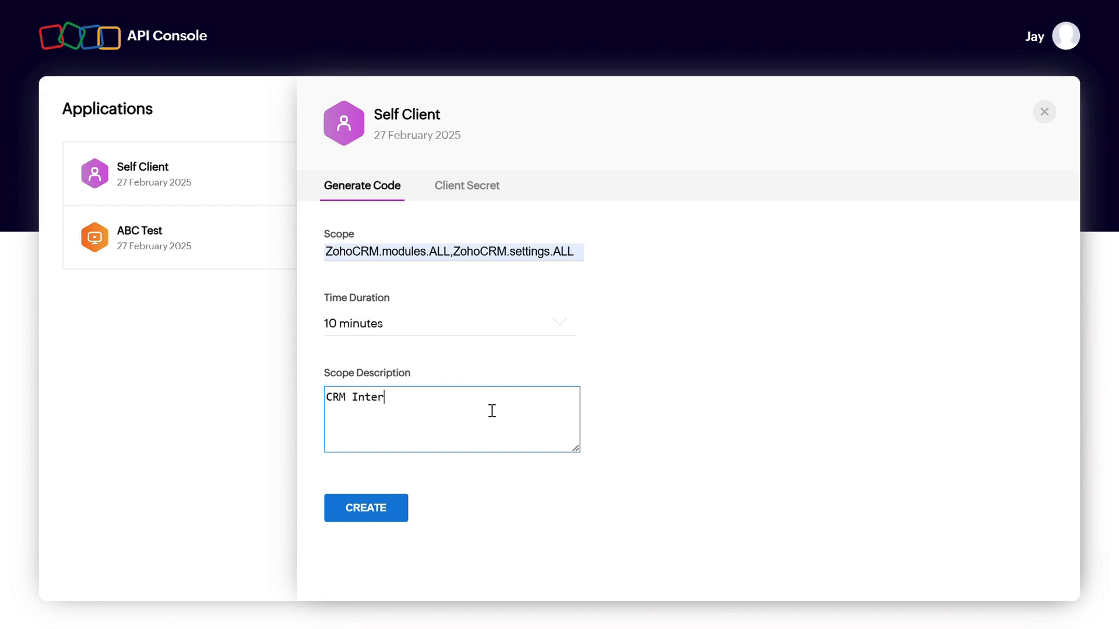
type("M Integration")
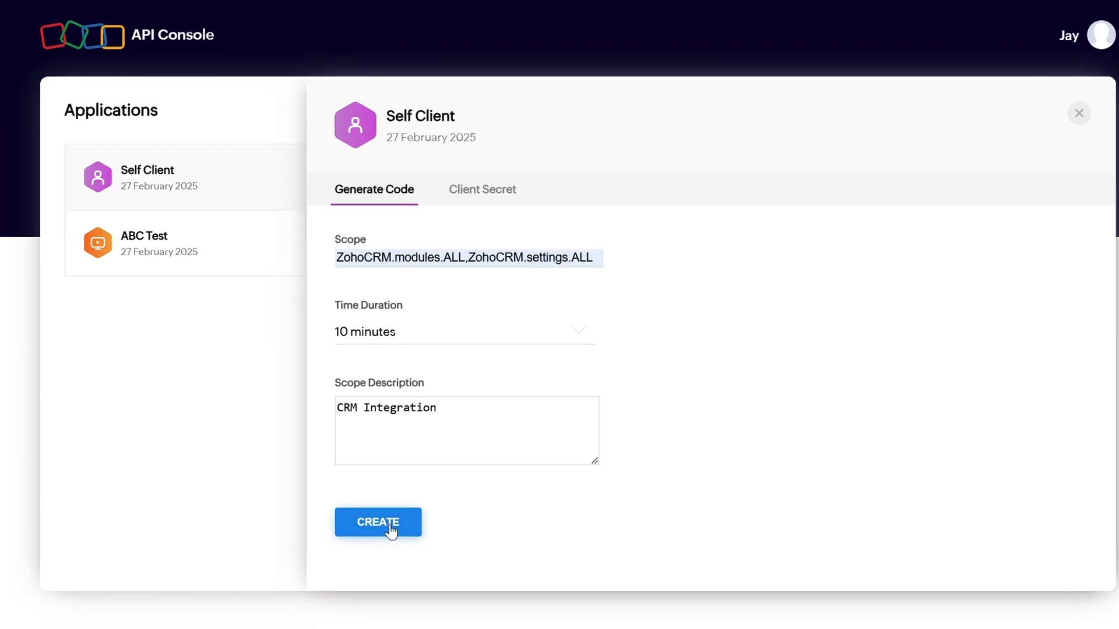
left_click(408, 524)
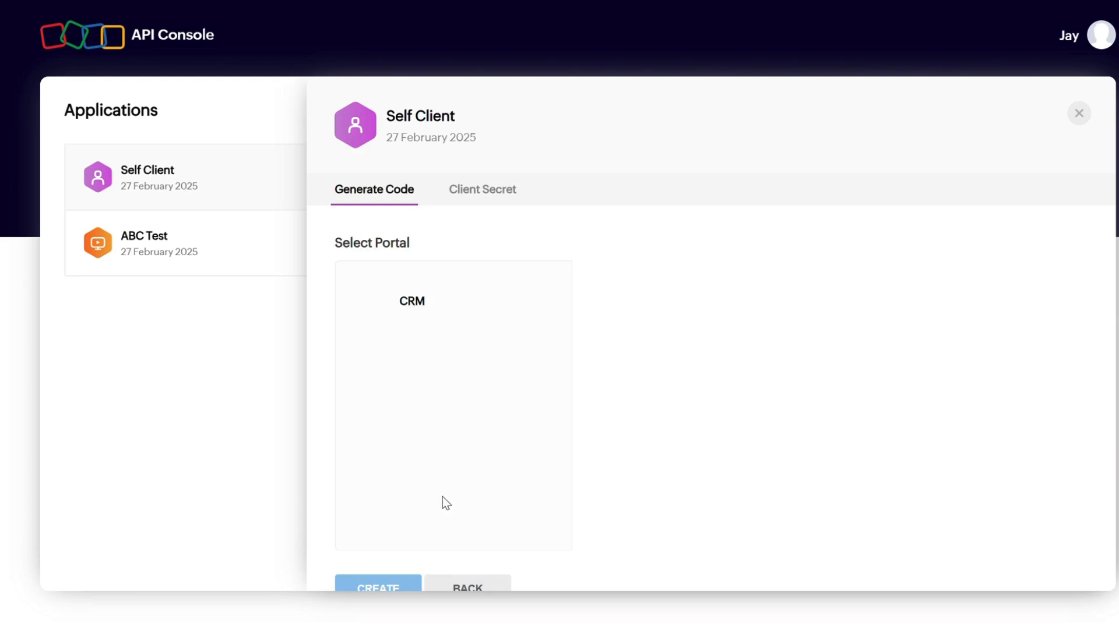
Choose the MyMedia Inc. production org for the CRM portal, then generate the code and copy it
left_click(409, 307)
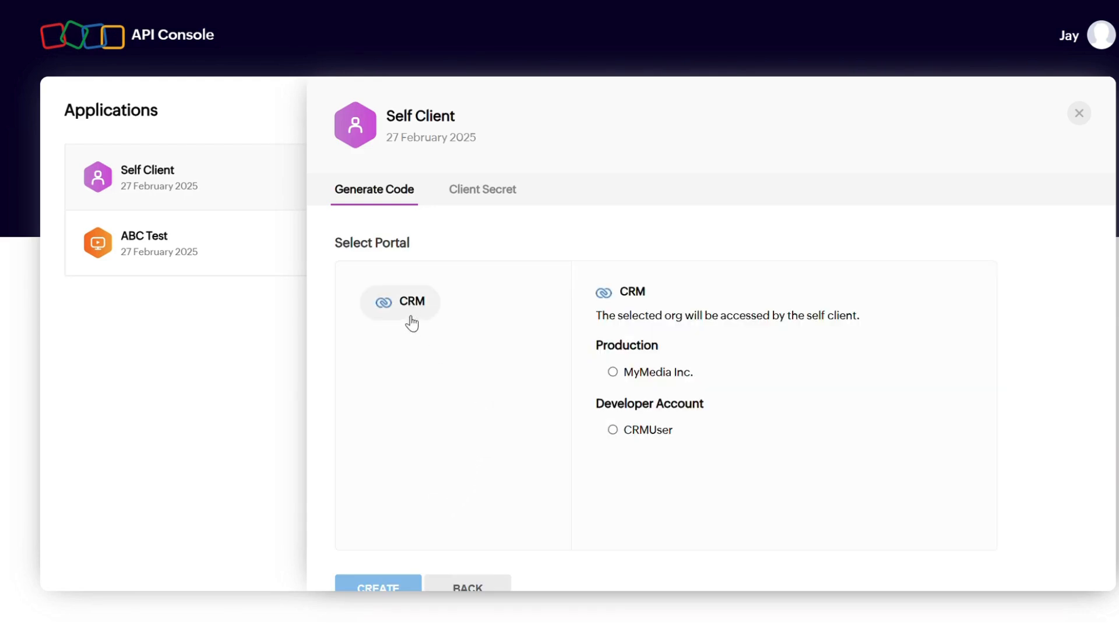
left_click(670, 373)
scroll(451, 496, "down", 1)
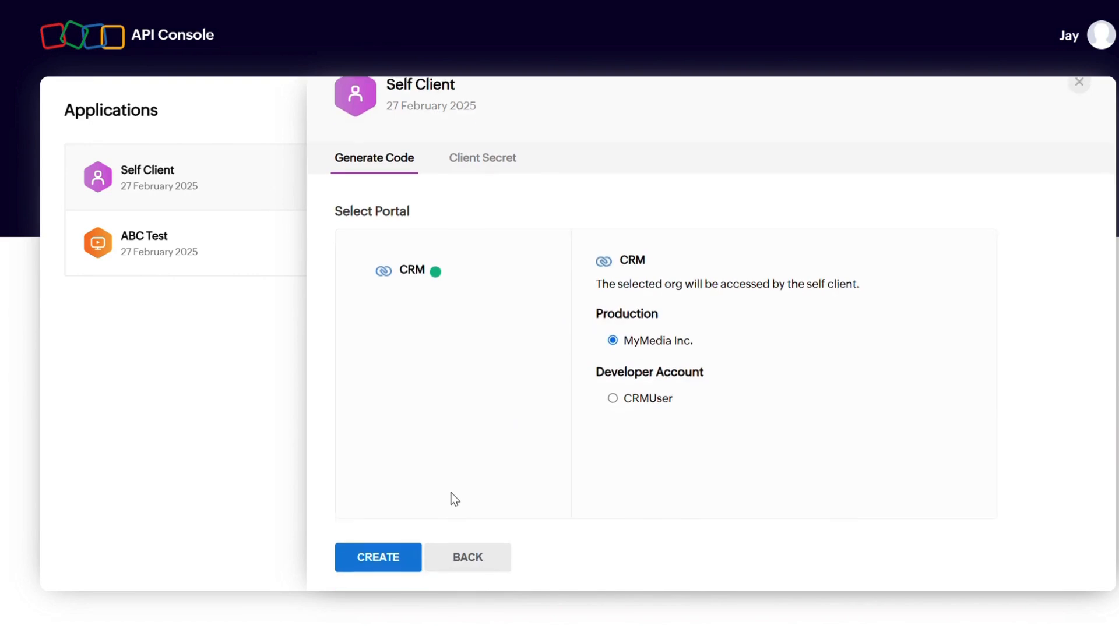
left_click(378, 554)
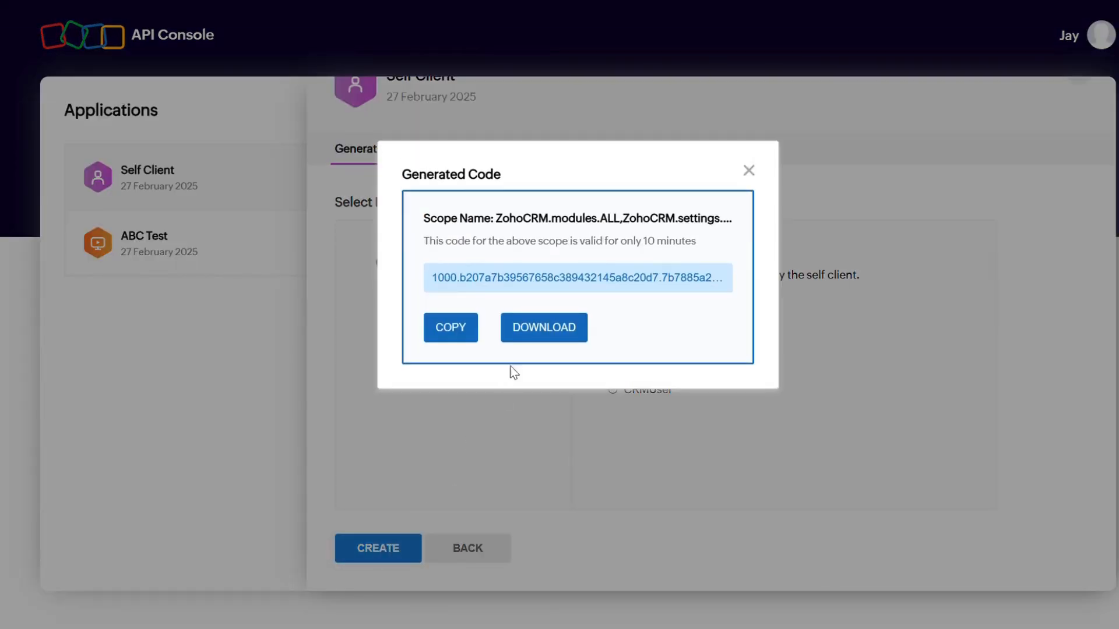
left_click(450, 337)
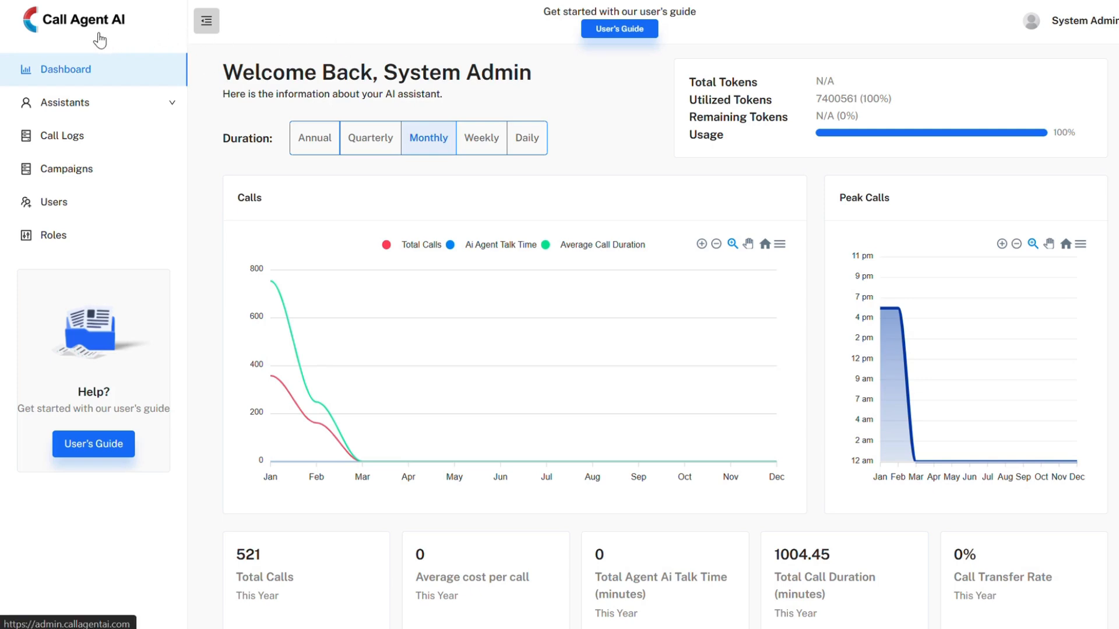
Switch to Call Agent AI and fill in a new campaign named "Sample Campaign" with assistant Eli and type Outbound
left_click(76, 172)
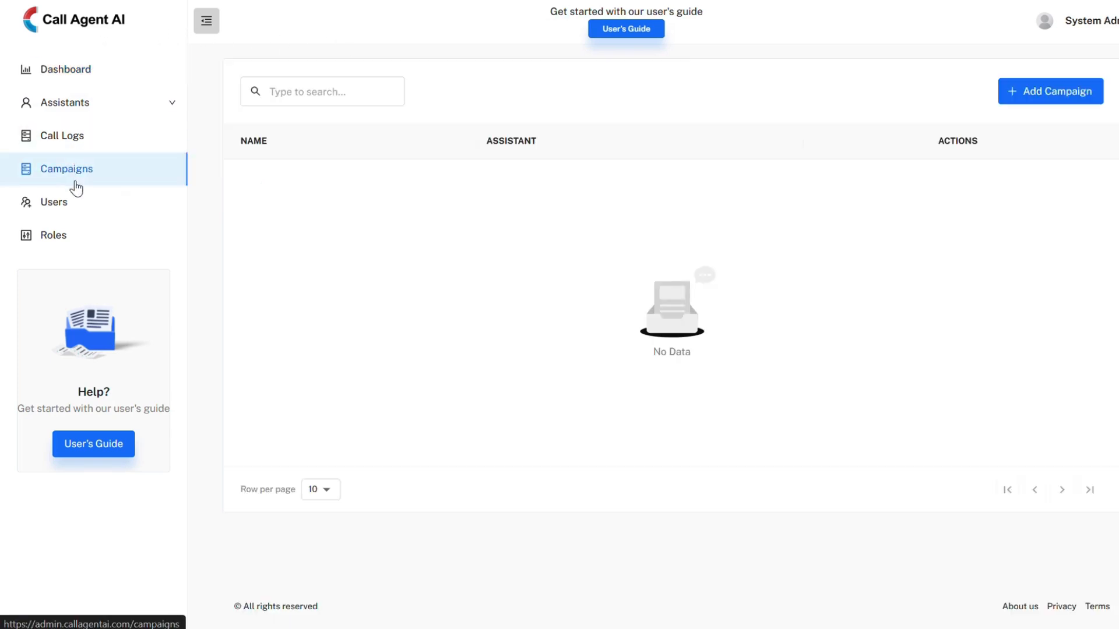
left_click(1038, 105)
left_click(412, 170)
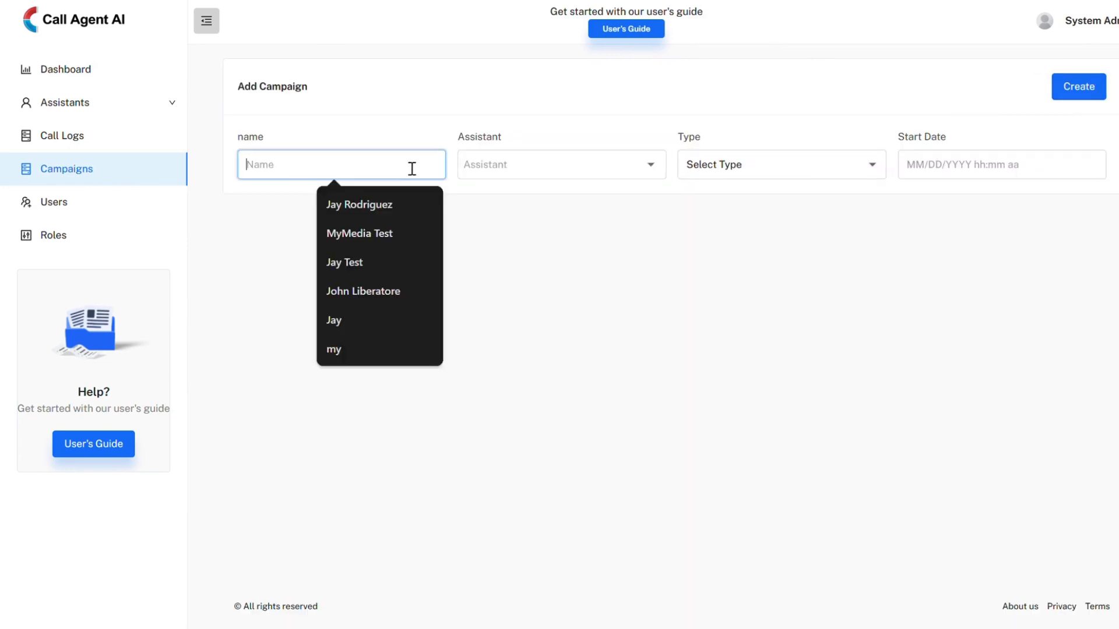
type("Sample Campaign")
left_click(540, 169)
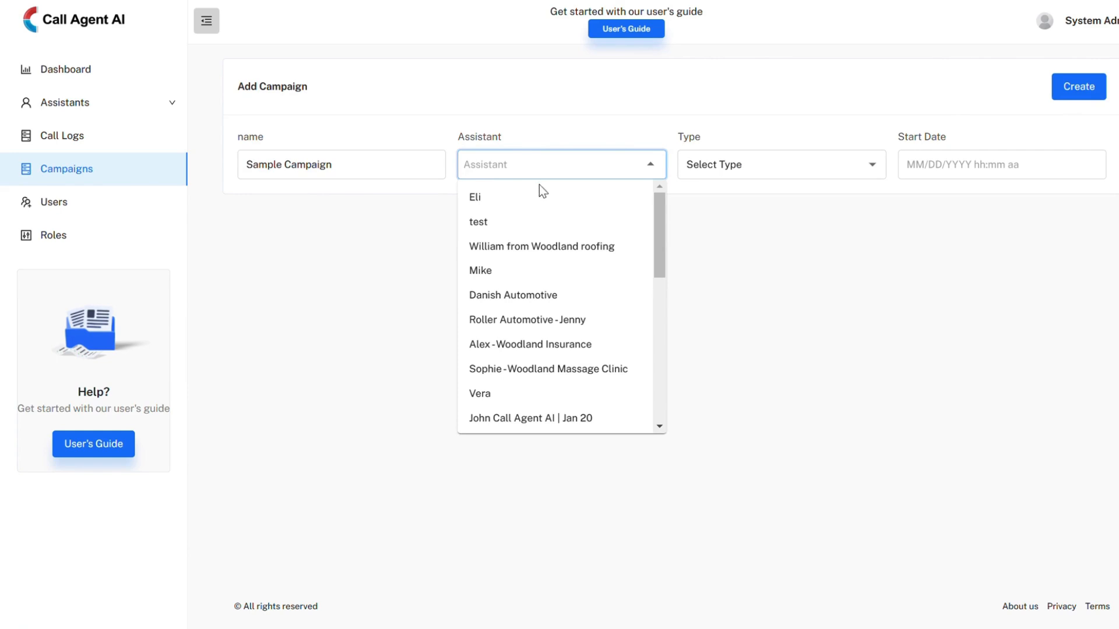
left_click(536, 198)
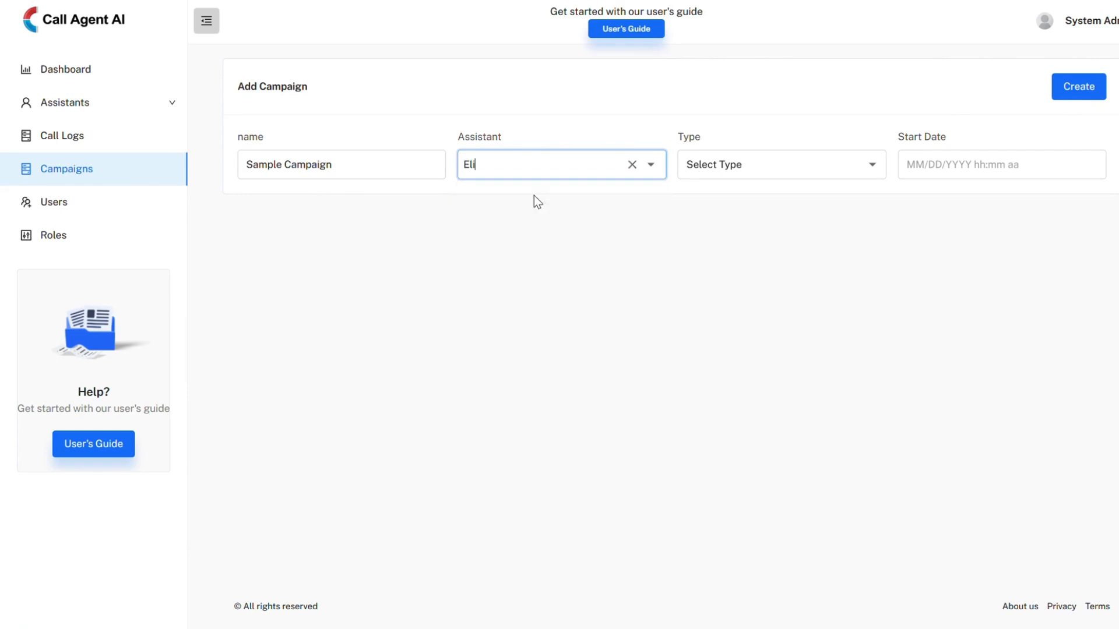
left_click(778, 172)
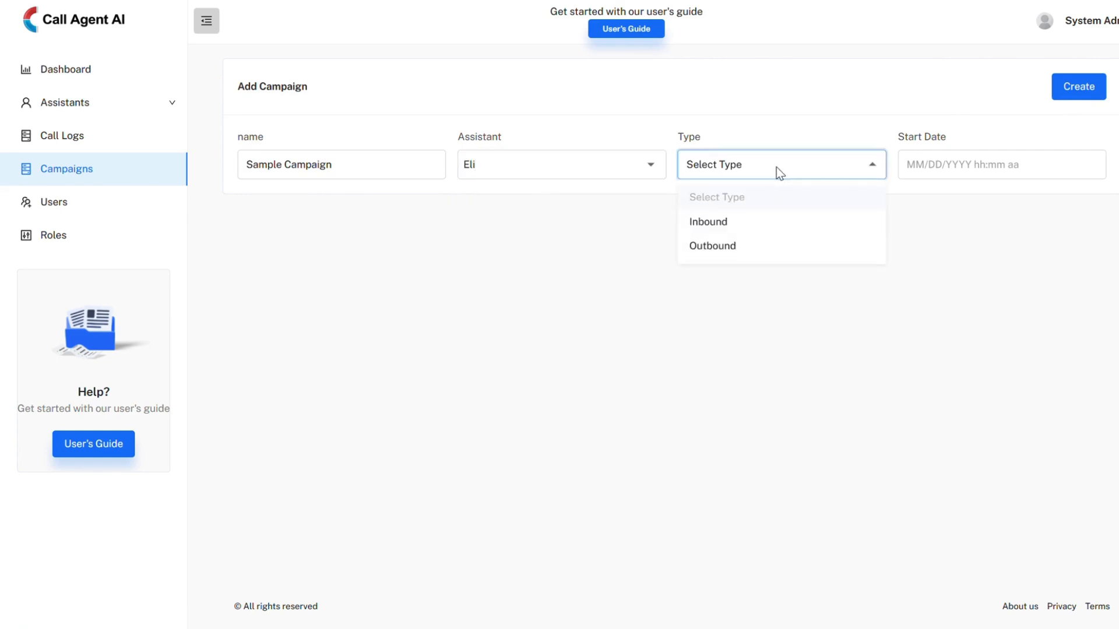
left_click(745, 247)
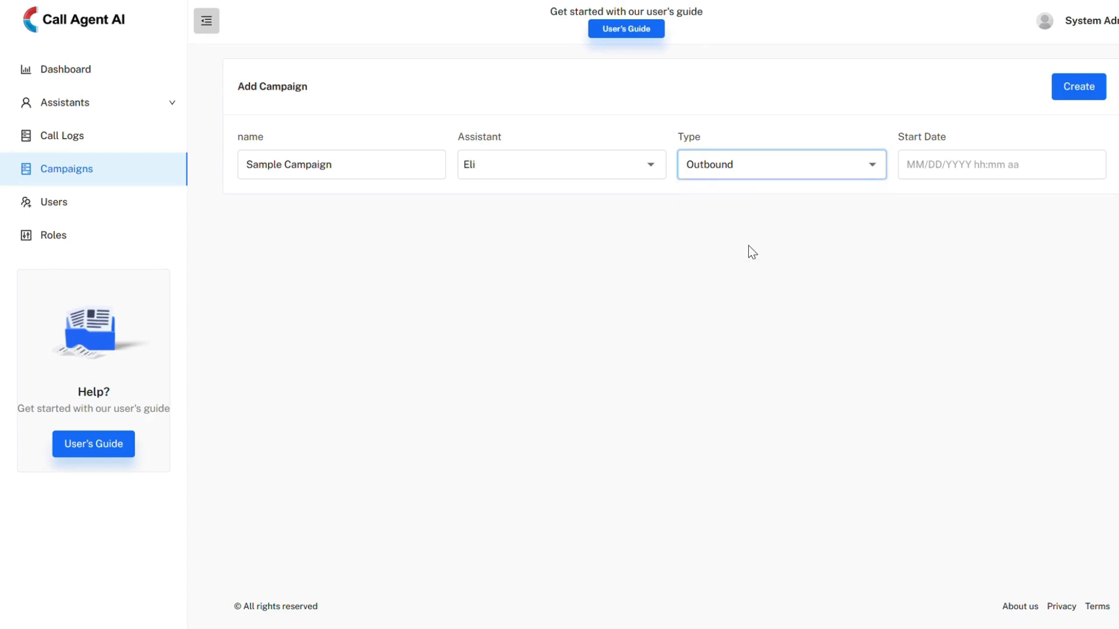
Set the campaign's start date to 03/03/2025 12:00 am and create the campaign
left_click(942, 167)
left_click(672, 254)
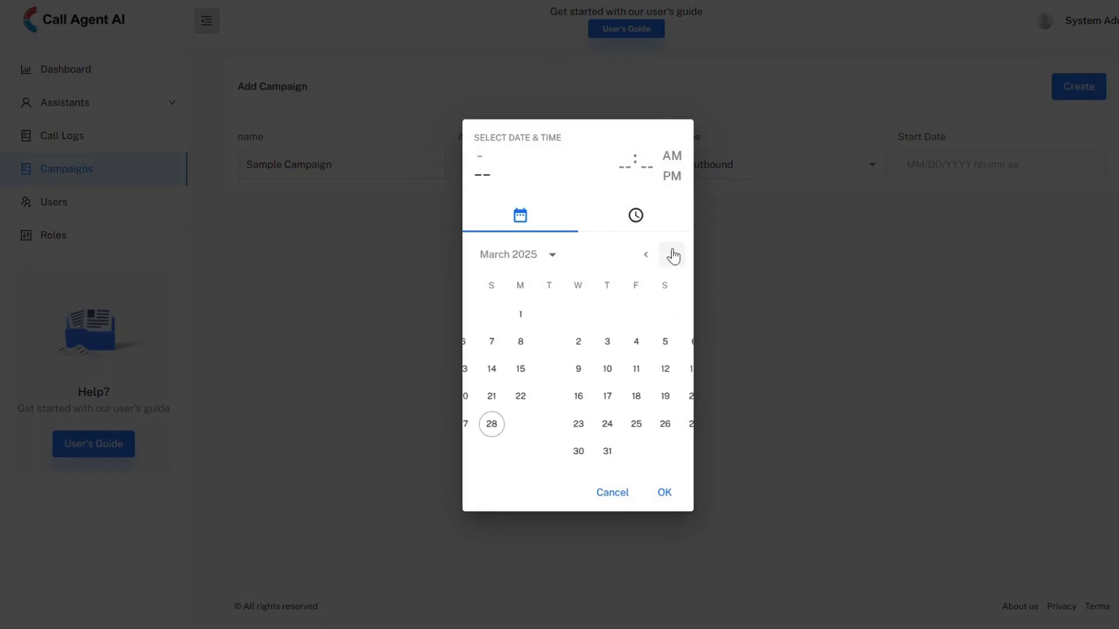
left_click(518, 344)
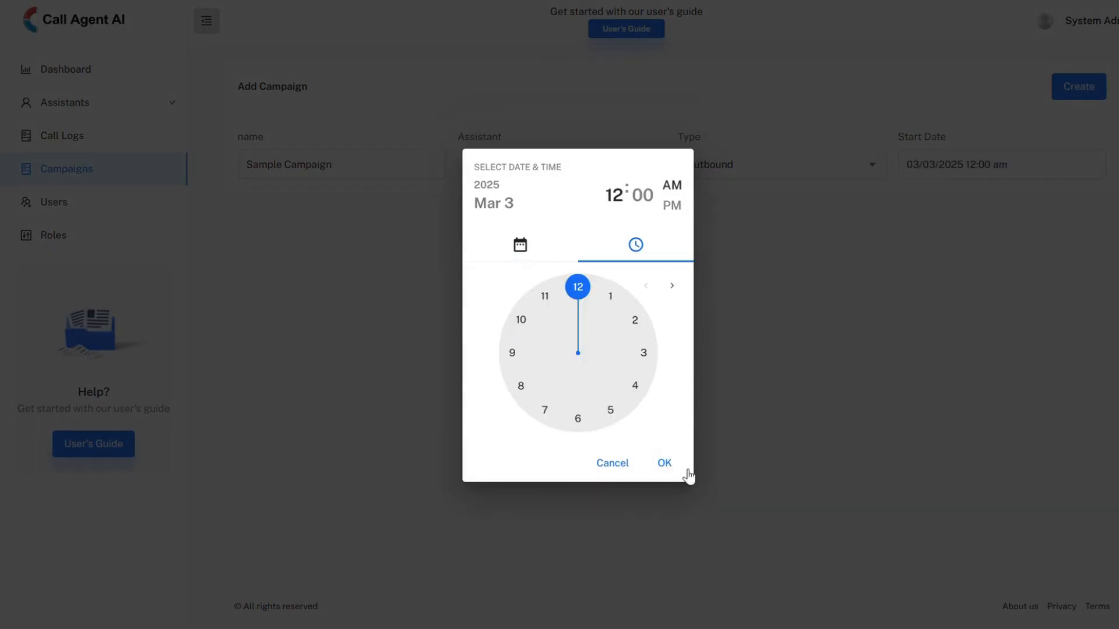
left_click(670, 464)
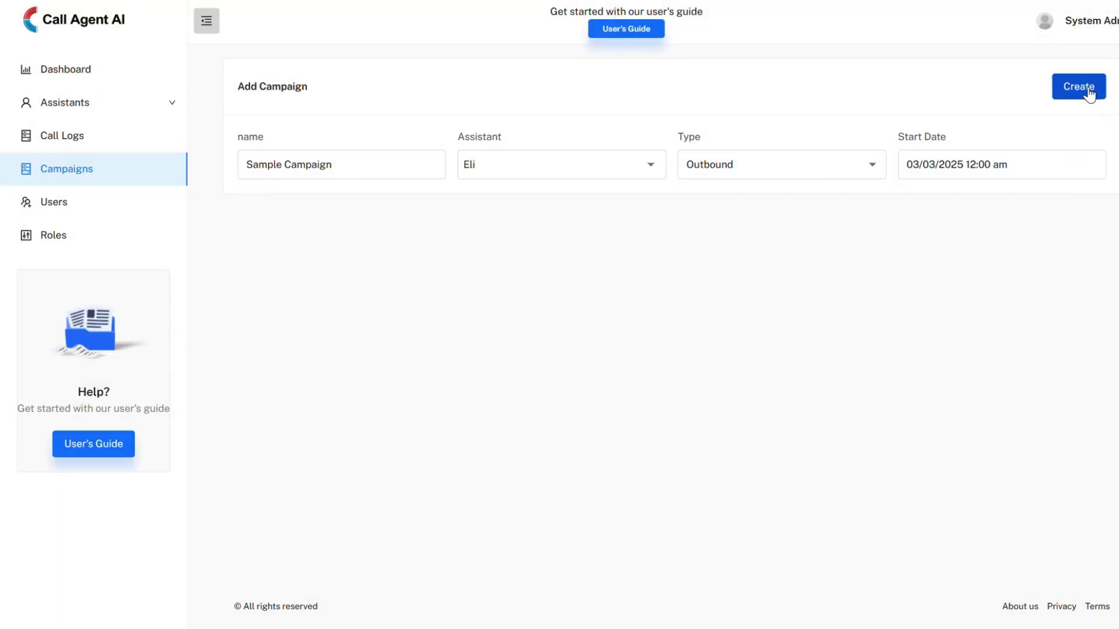
left_click(1090, 91)
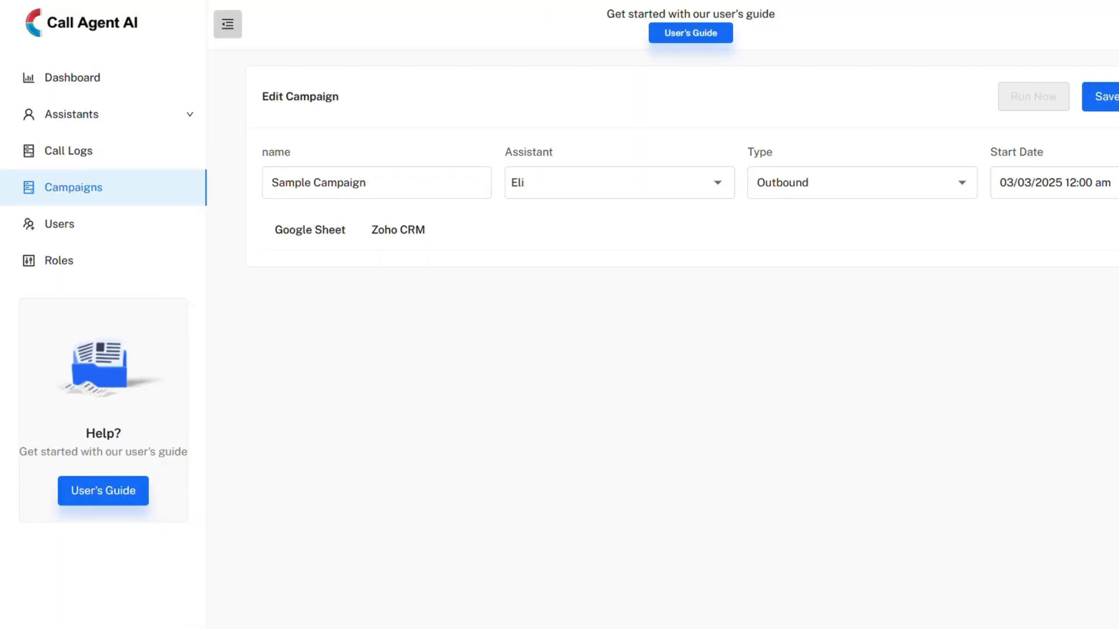
Fill in the campaign's Zoho CRM client ID, client secret and generated code, and authenticate the connection
left_click(407, 238)
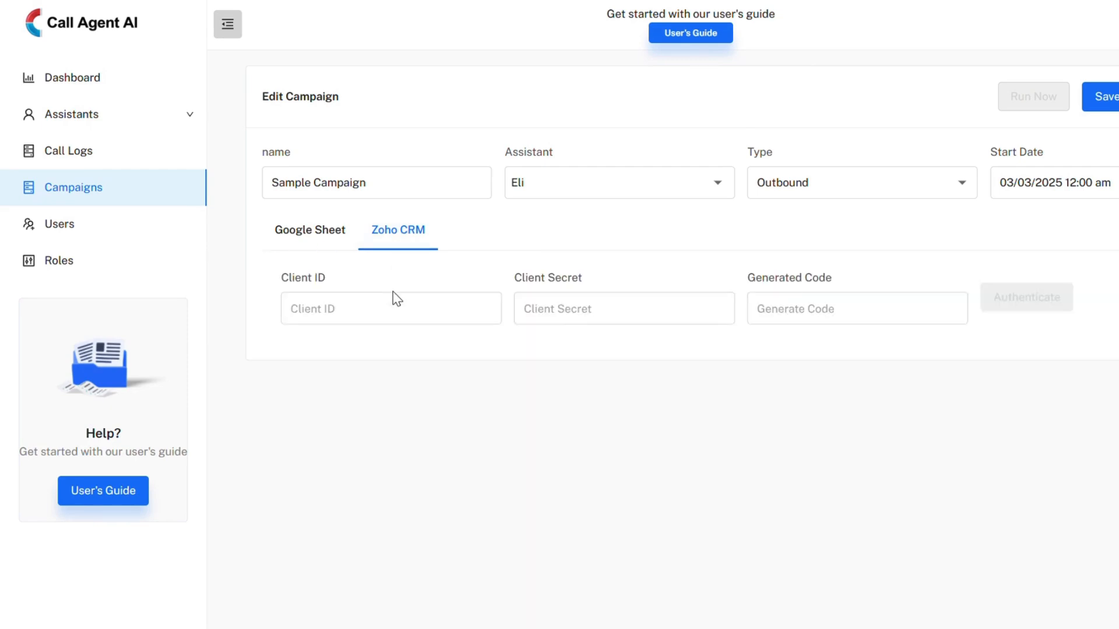
left_click(396, 309)
left_click(487, 342)
left_click(586, 305)
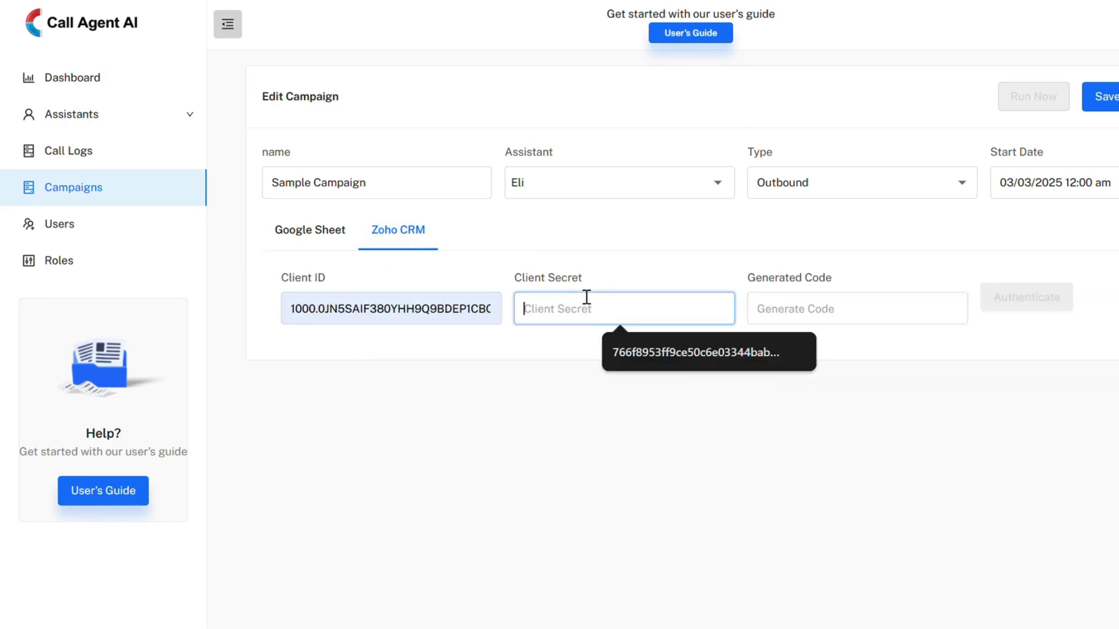
left_click(634, 352)
left_click(849, 302)
left_click(891, 355)
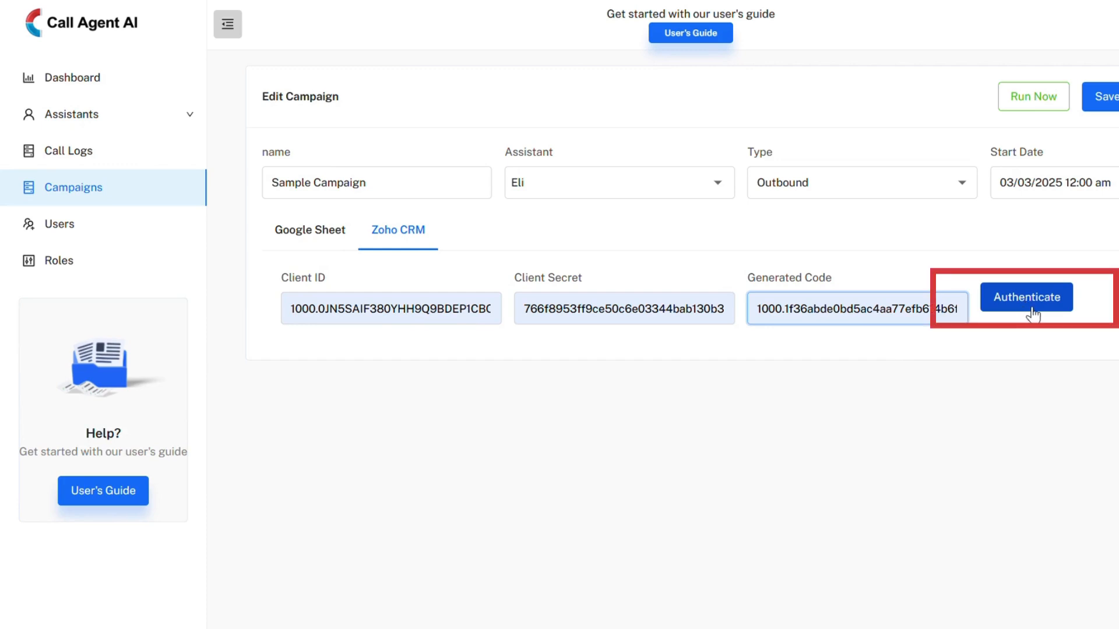
left_click(1034, 313)
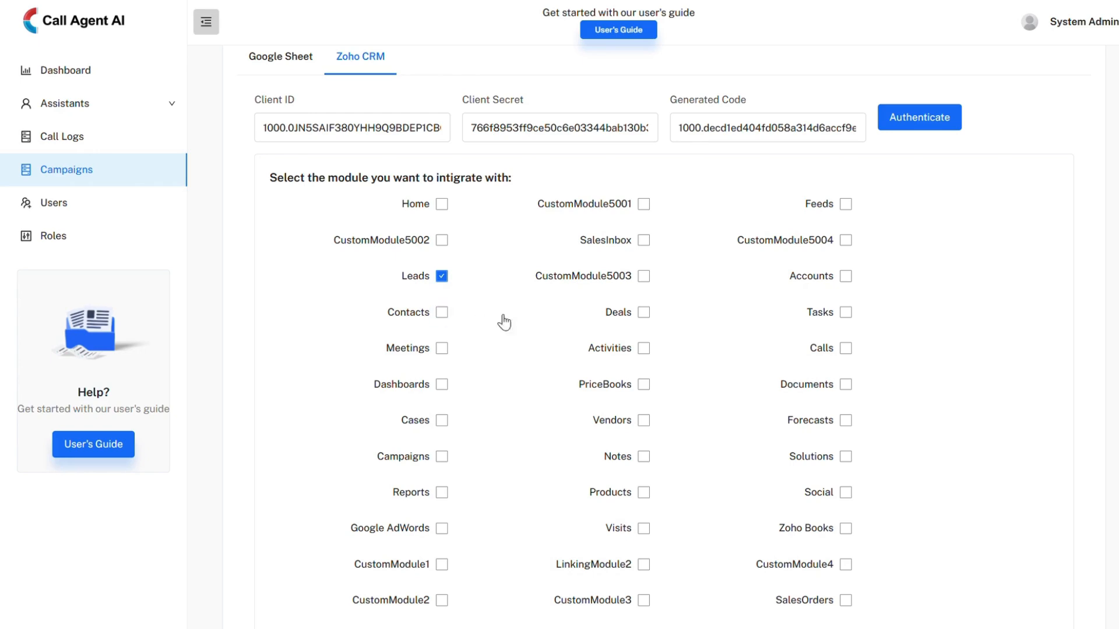
Try Accounts as the Zoho CRM module to integrate with, and return the selection to Leads
left_click(846, 277)
left_click(441, 277)
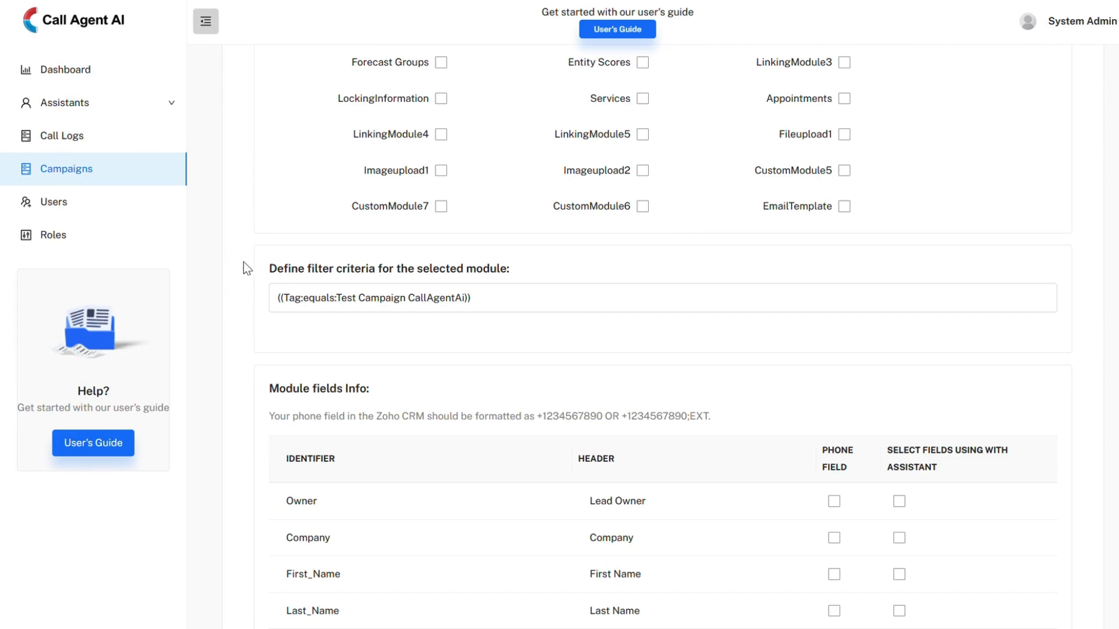
Examine the filter criteria for the selected module and the phone field column in the module fields table
left_click_drag(276, 268, 457, 267)
double_click(503, 268)
left_click(541, 280)
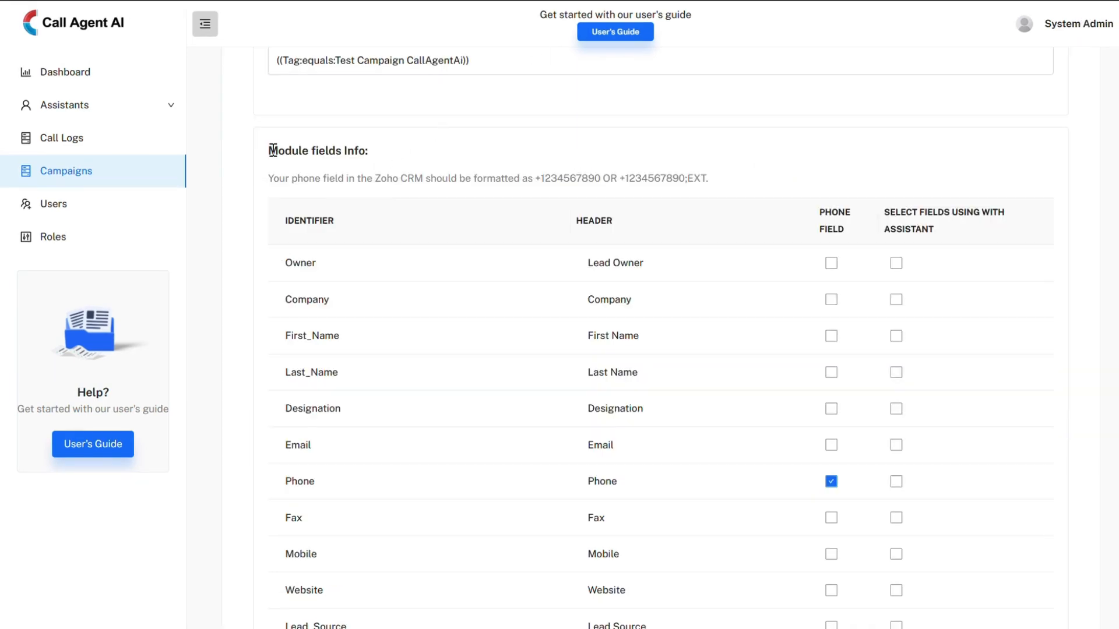
left_click_drag(273, 151, 481, 150)
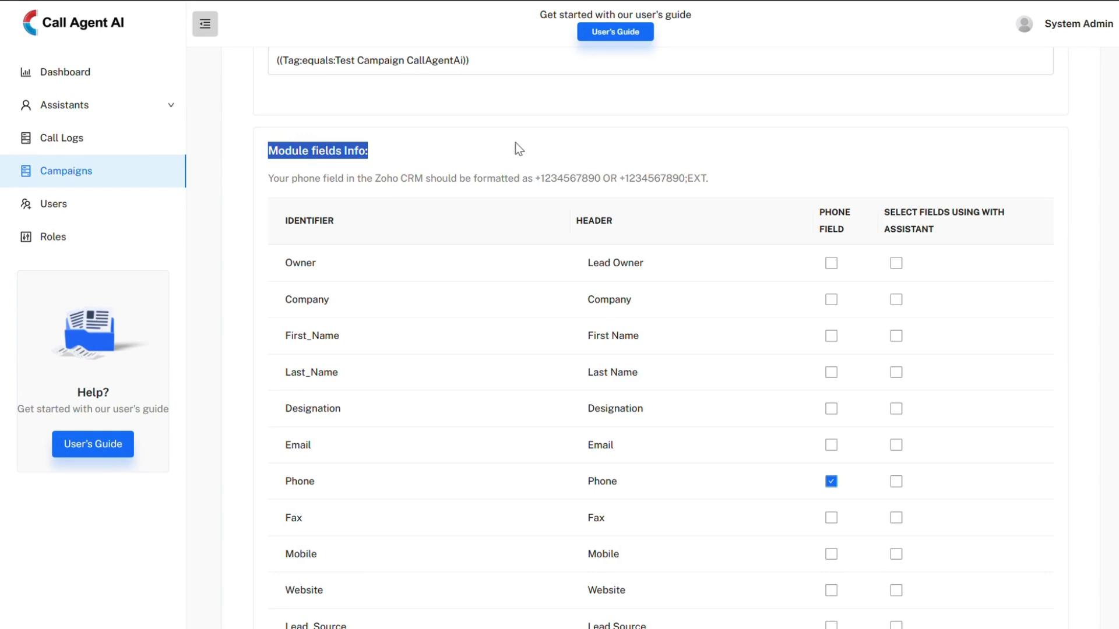
left_click(776, 173)
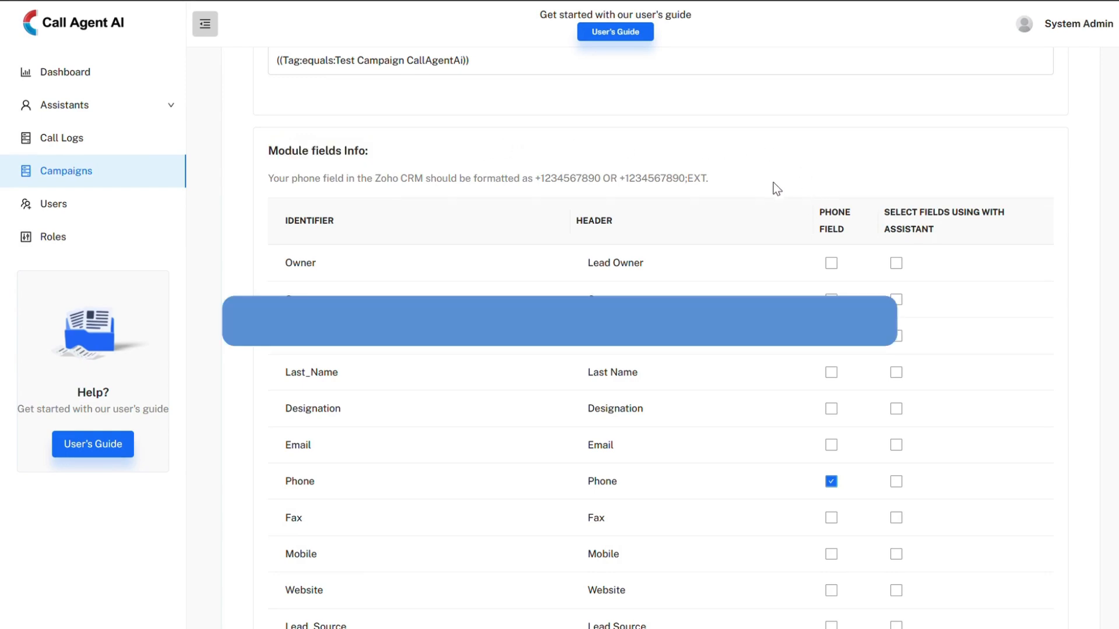
left_click_drag(817, 220, 845, 226)
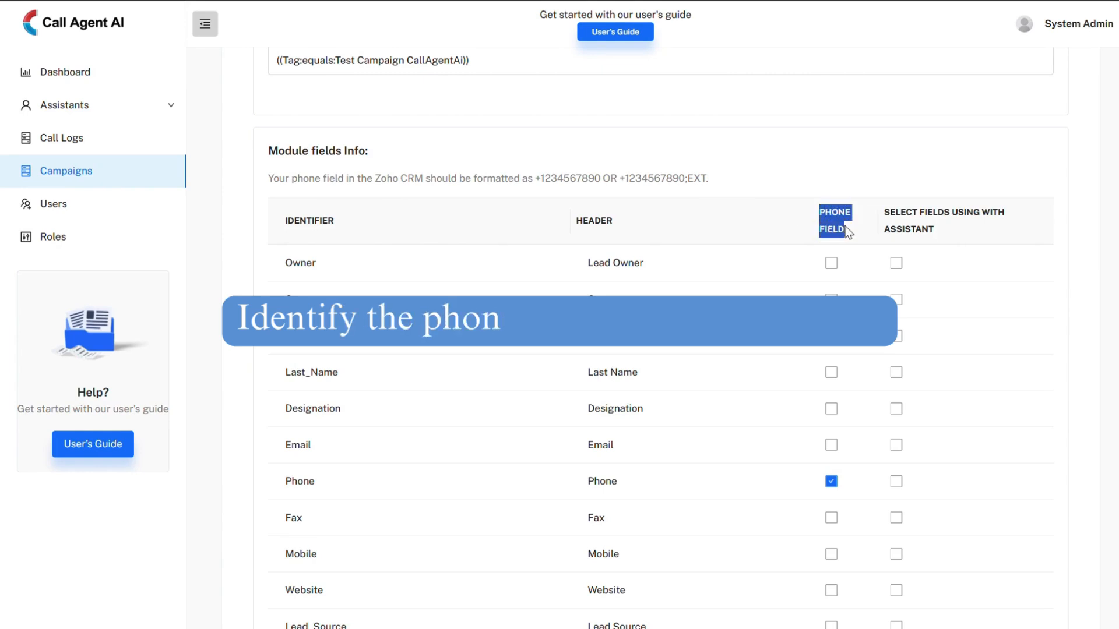
left_click(849, 231)
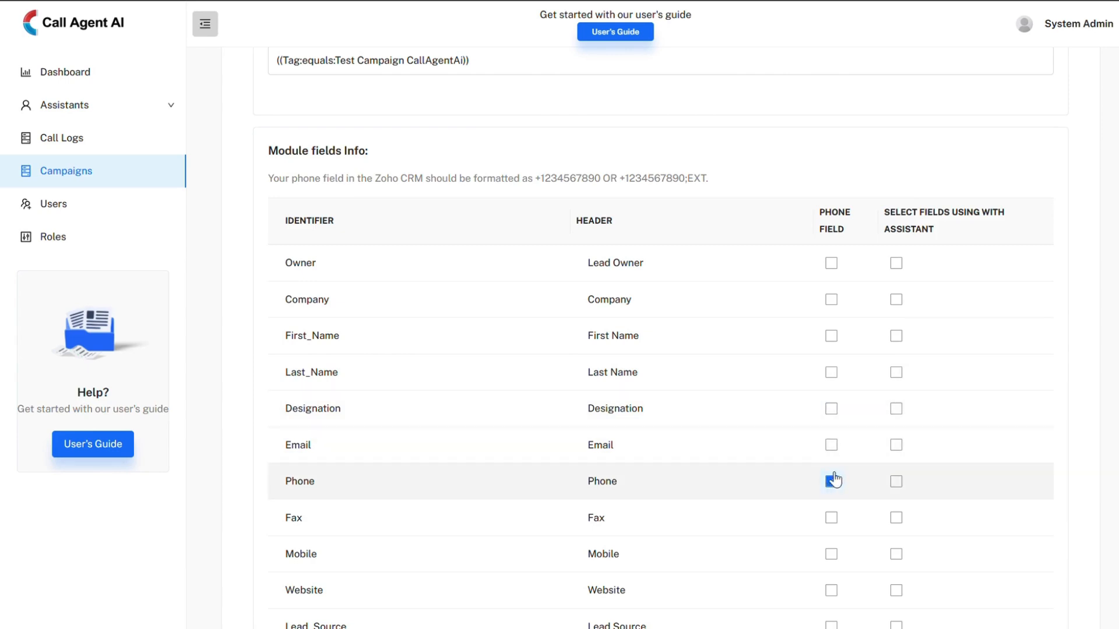
Try Mobile as the phone field in the module fields table, and return the selection to Phone
scroll(831, 481, "down", 1)
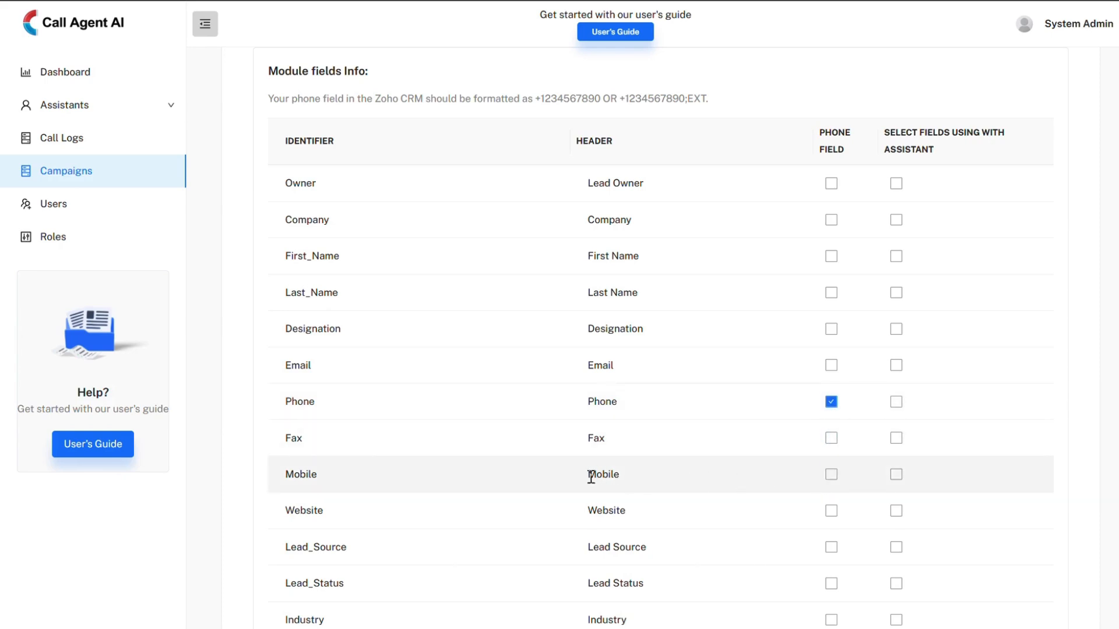
left_click(831, 475)
left_click(831, 403)
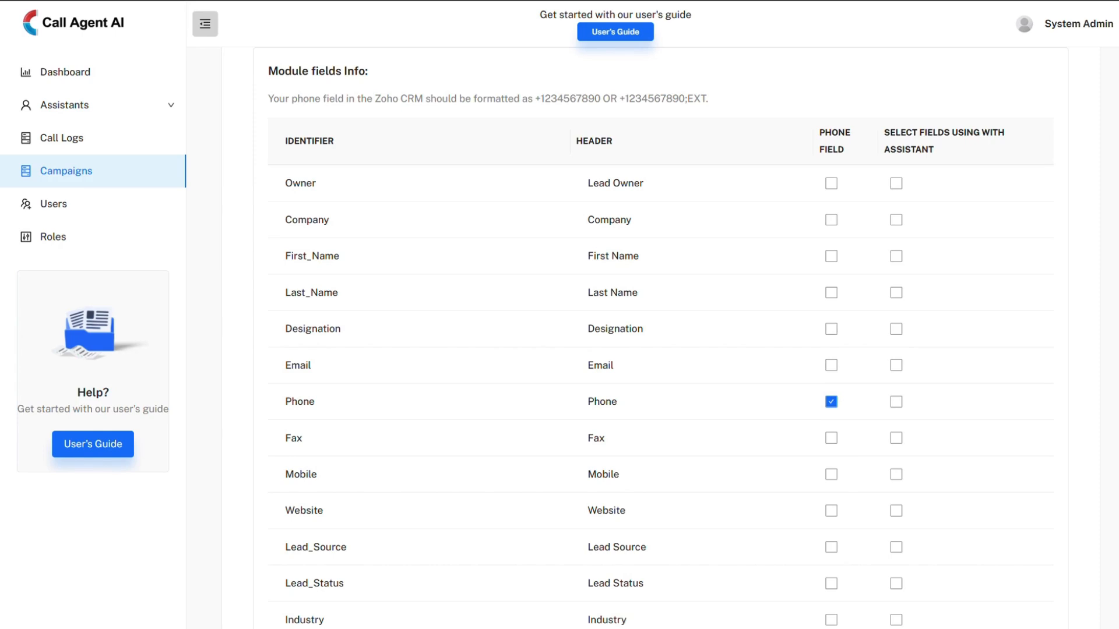
Select First Name, Last Name, Email, Company, Mobile and Phone as the module fields used with the assistant
scroll(658, 350, "up", 2)
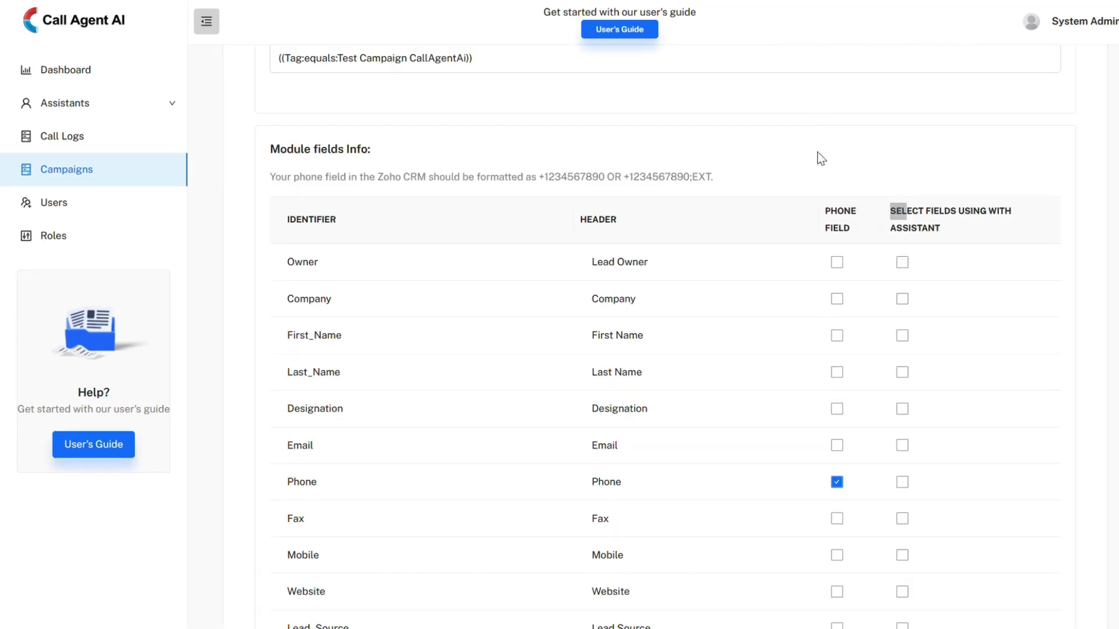
triple_click(911, 216)
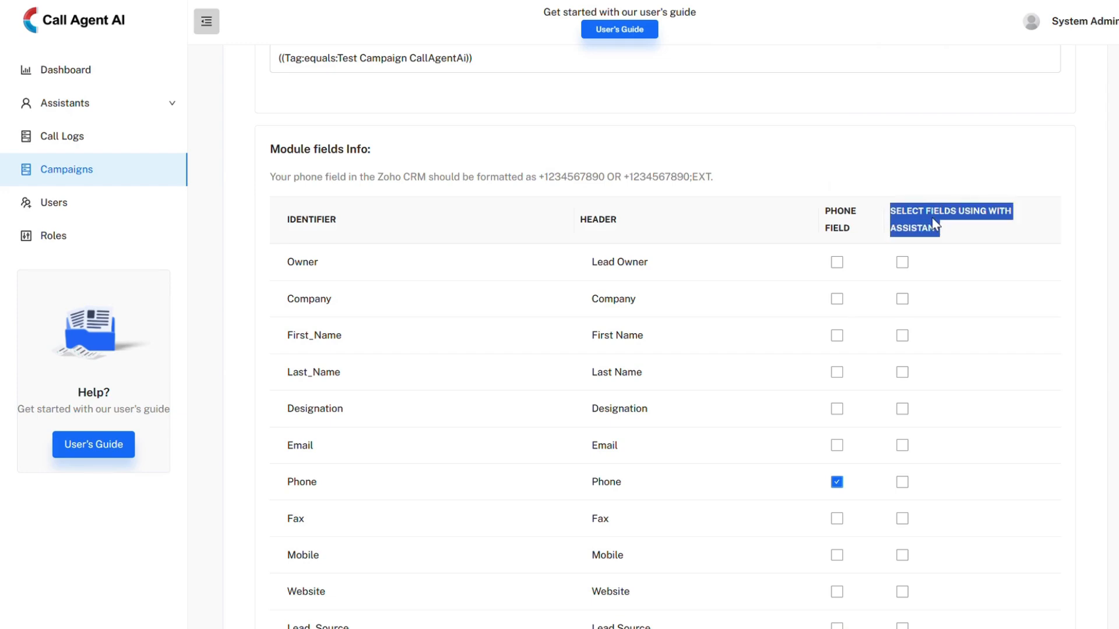
left_click(1082, 235)
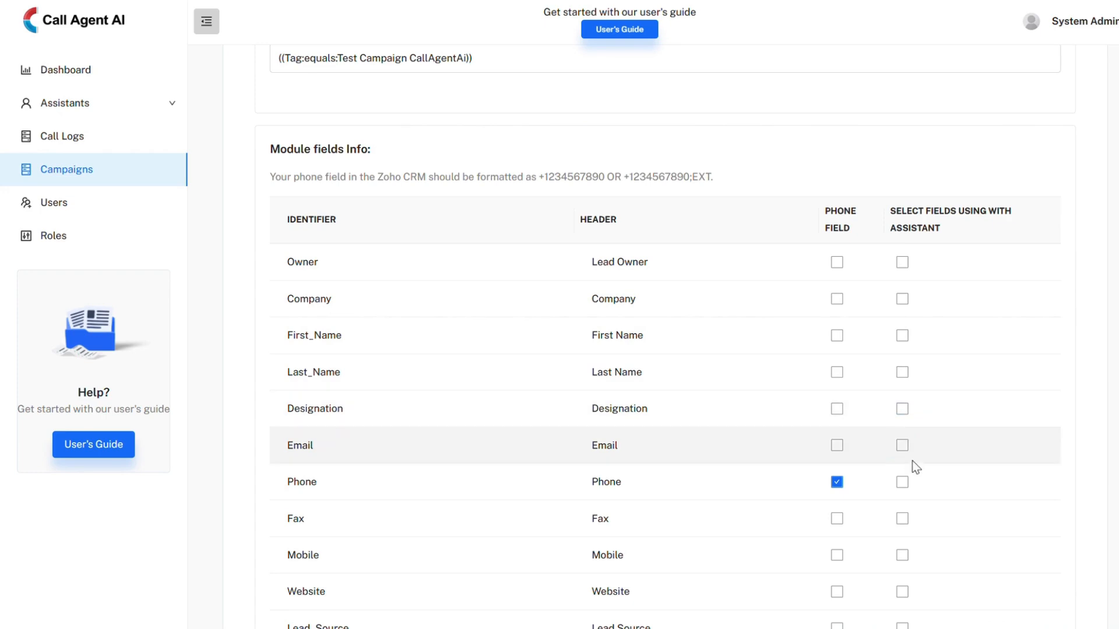
left_click(902, 336)
left_click(902, 373)
left_click(902, 446)
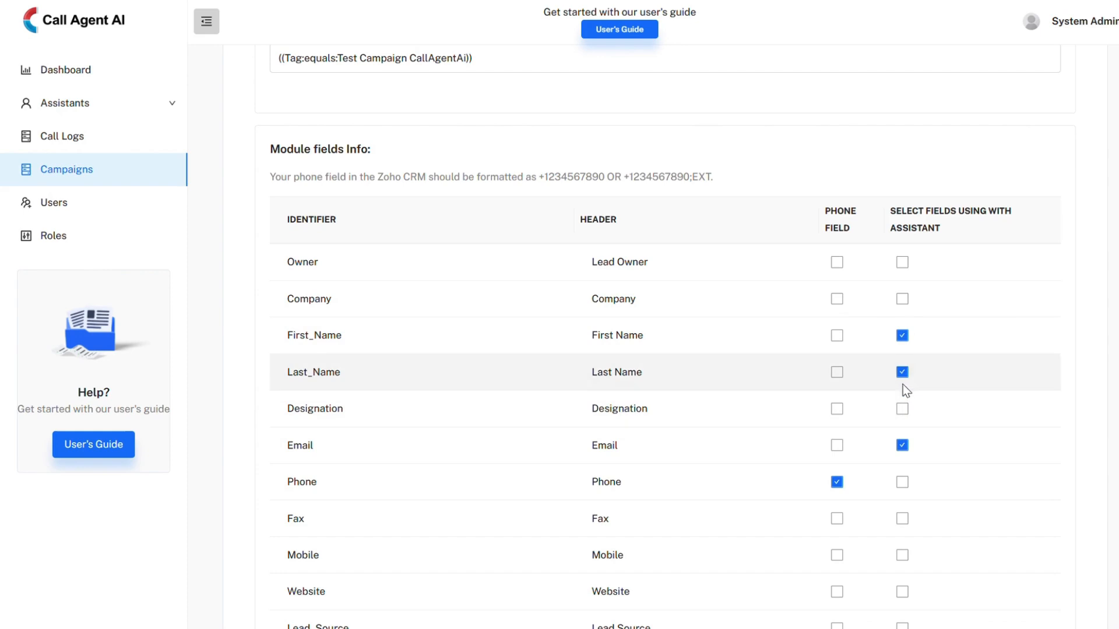
left_click(903, 301)
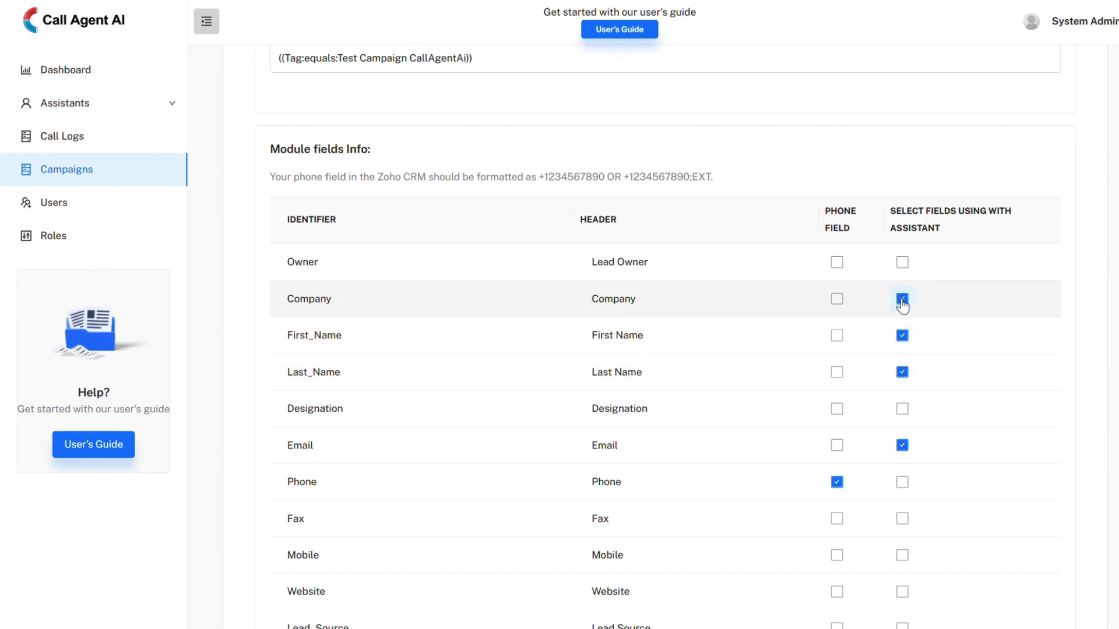
left_click(902, 557)
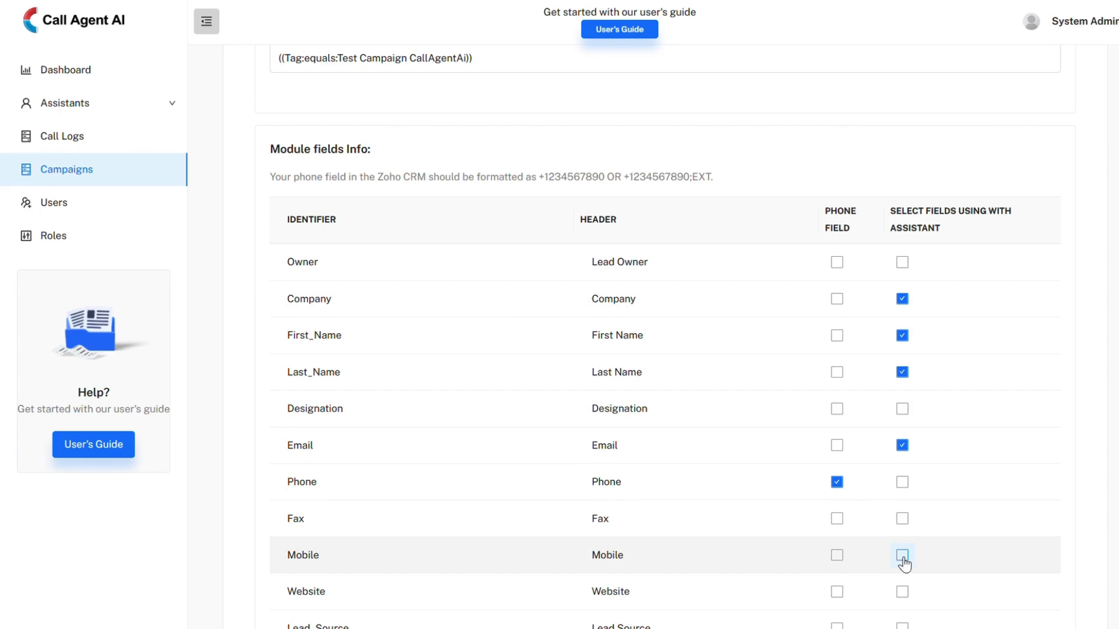
left_click(903, 483)
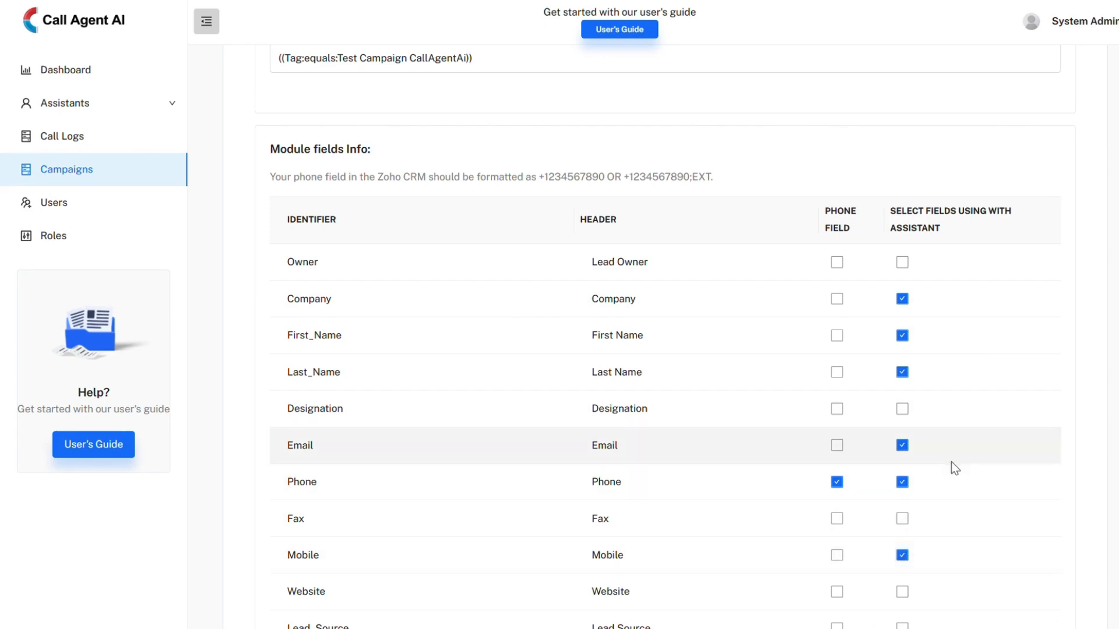
Examine the notes configuration for the module, including the identifier used in the note title
scroll(906, 292, "up", 2)
scroll(898, 326, "down", 3)
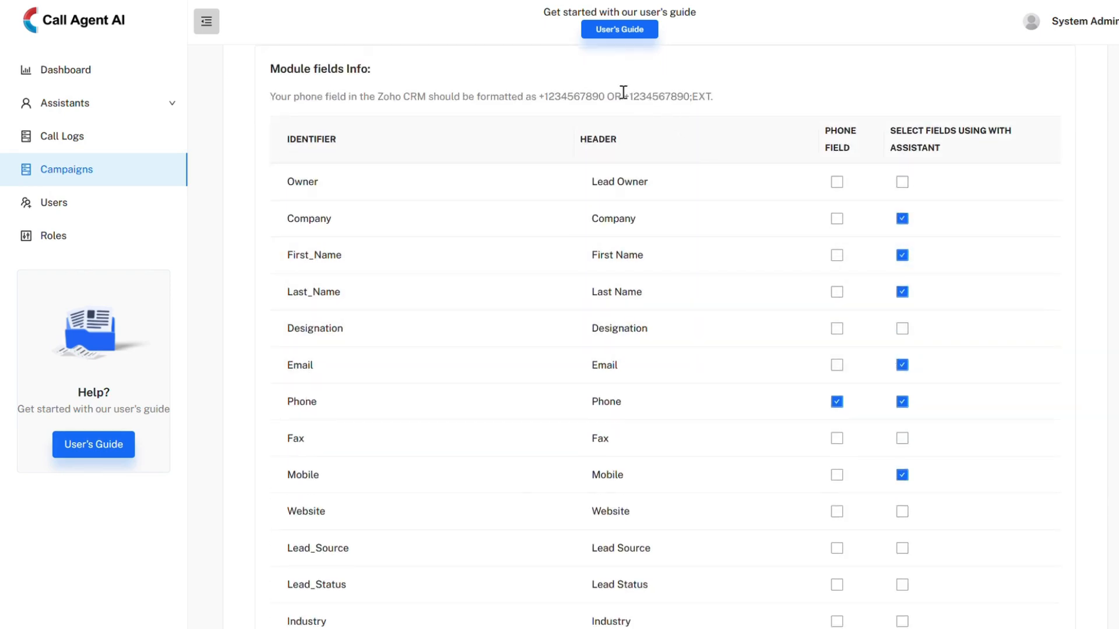
scroll(623, 91, "down", 10)
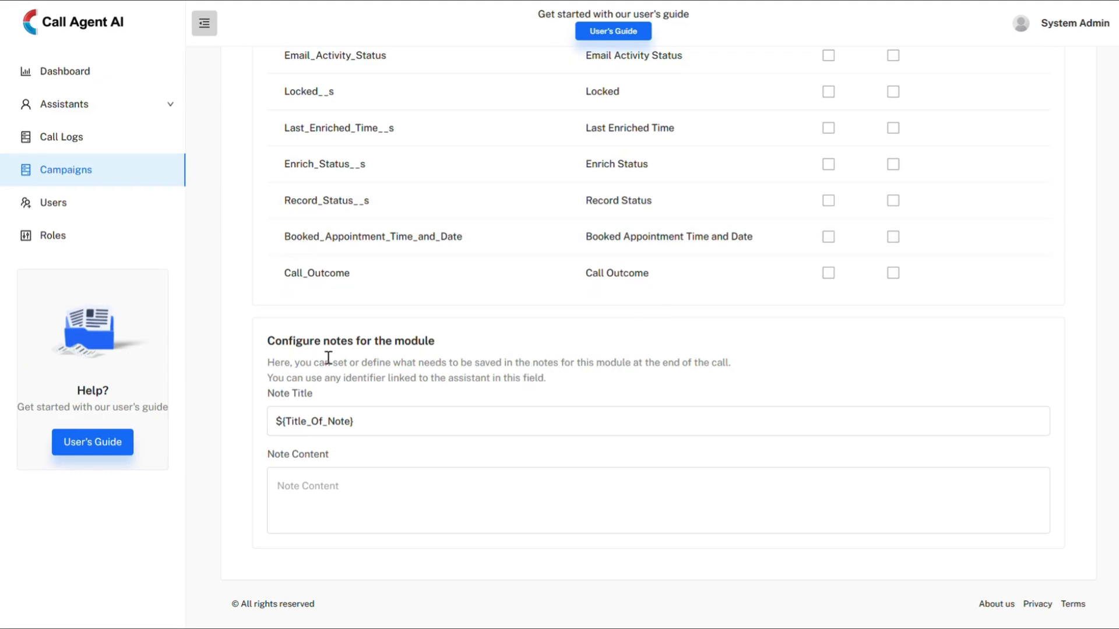
triple_click(287, 342)
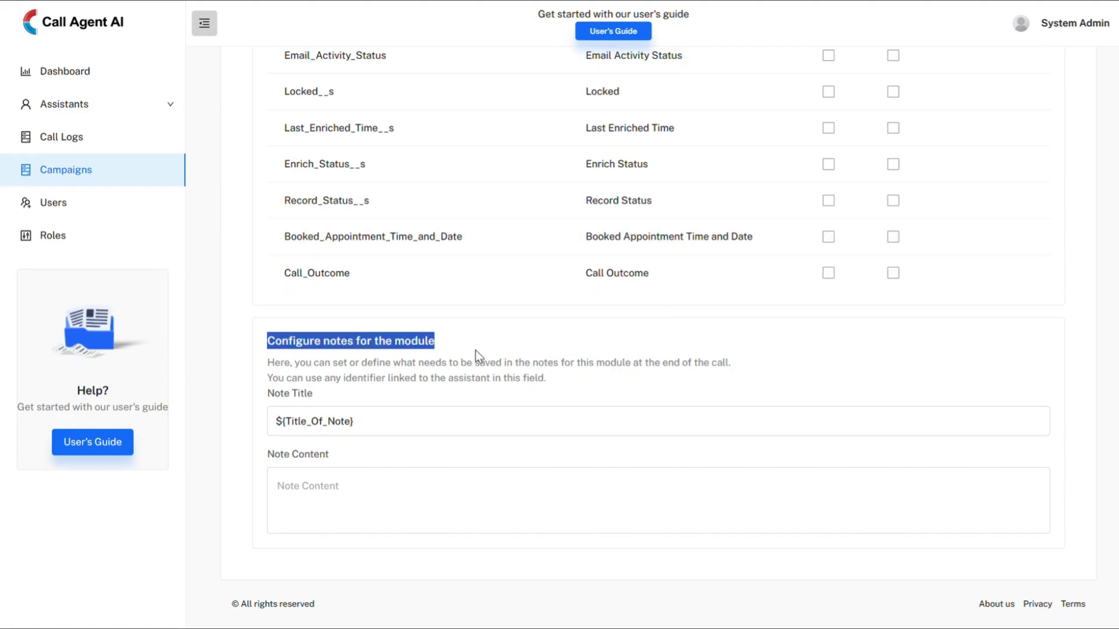
left_click(447, 376)
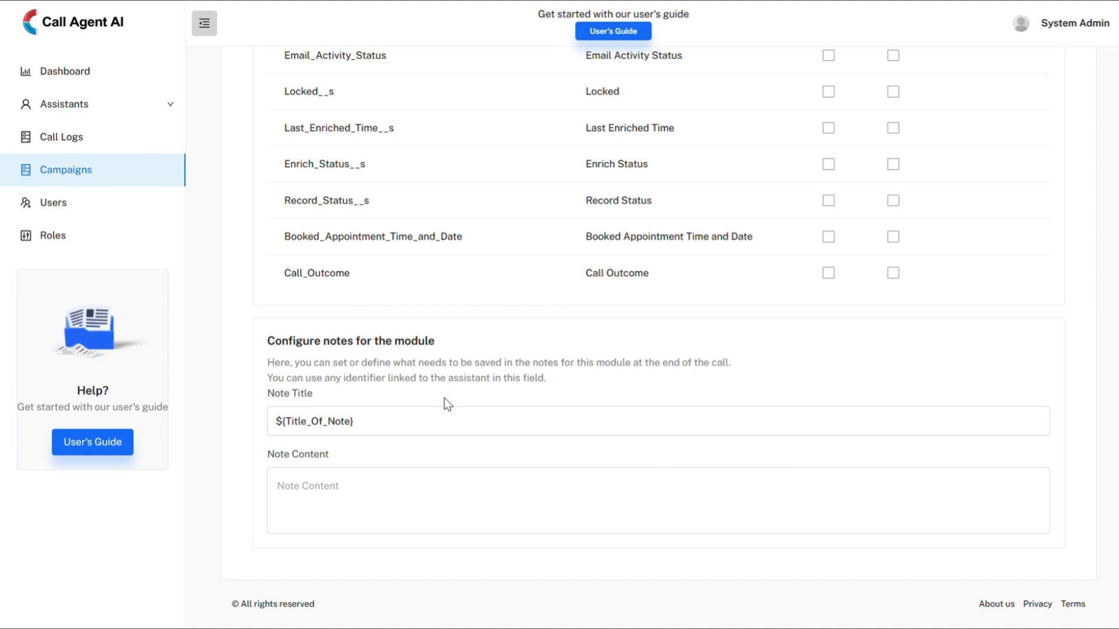
left_click(400, 414)
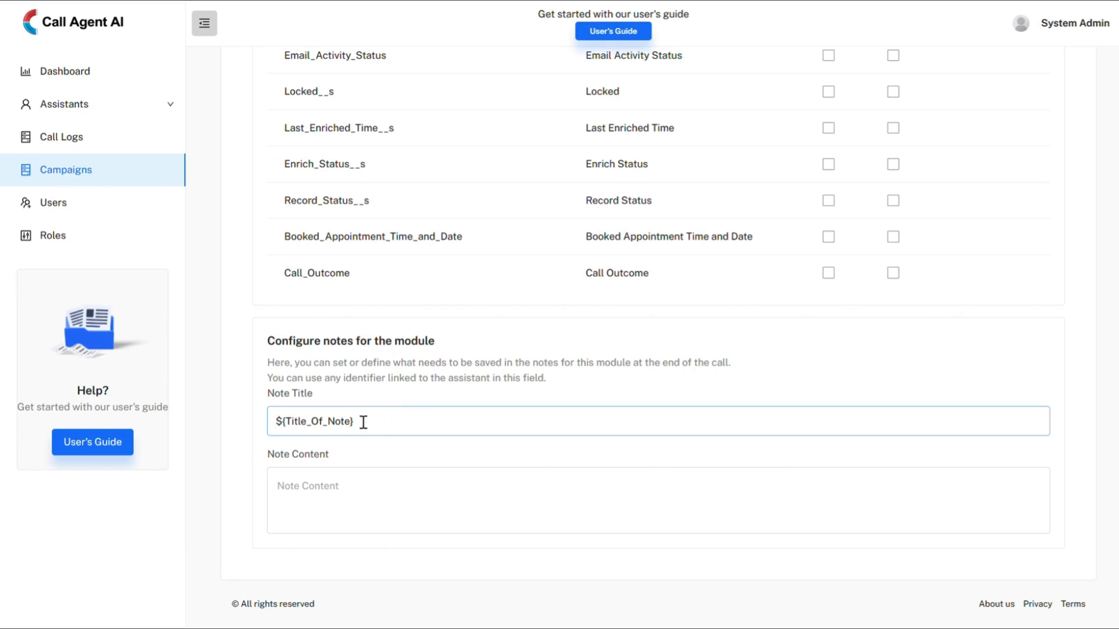
left_click_drag(363, 423, 271, 423)
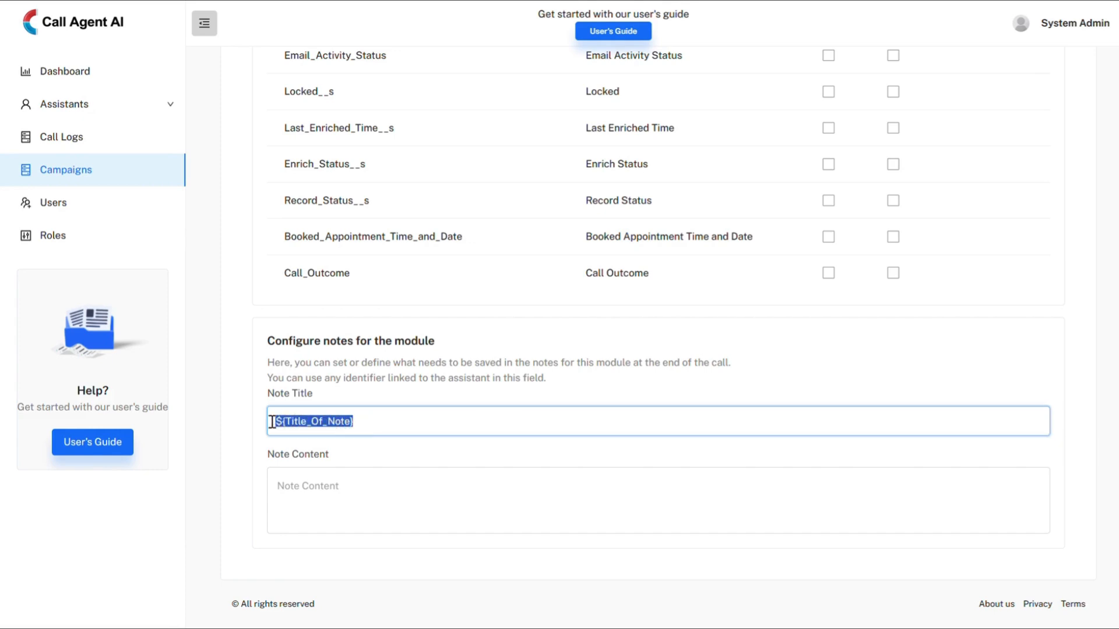
left_click(374, 425)
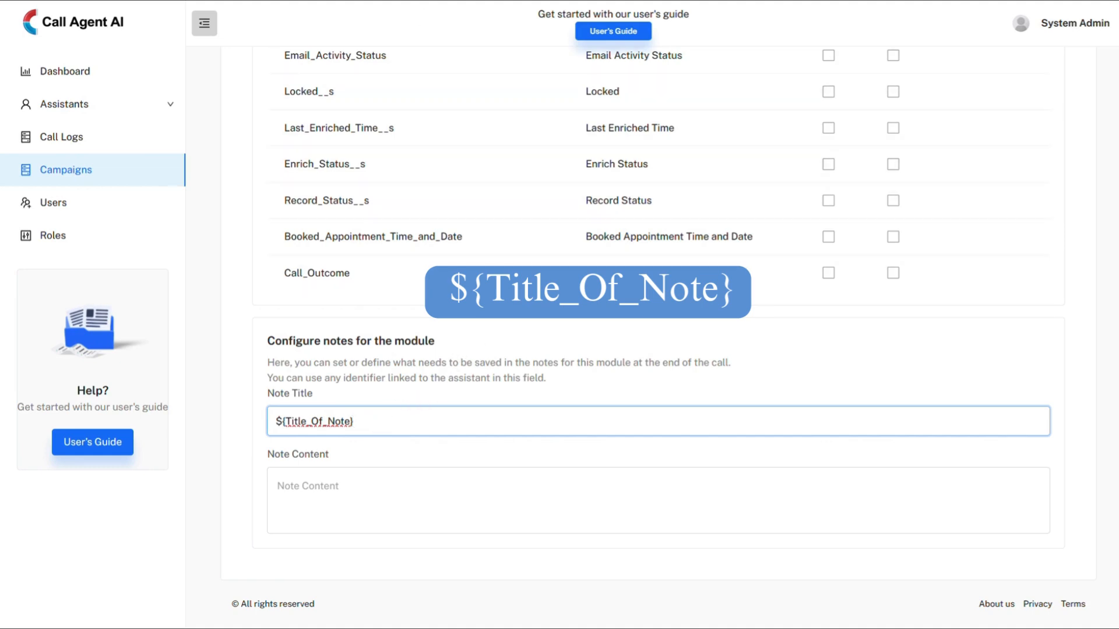
Examine the Notes_Summary_Call and Title_Of_Note entries in the assistant's Information Extractor settings
left_click(455, 0)
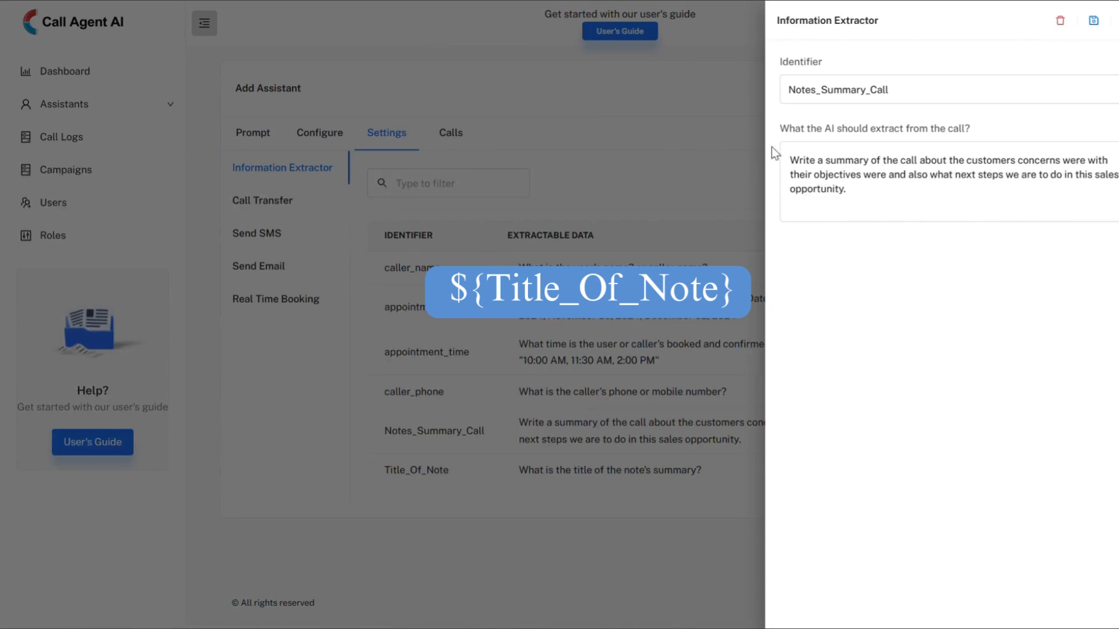
left_click_drag(794, 91, 912, 93)
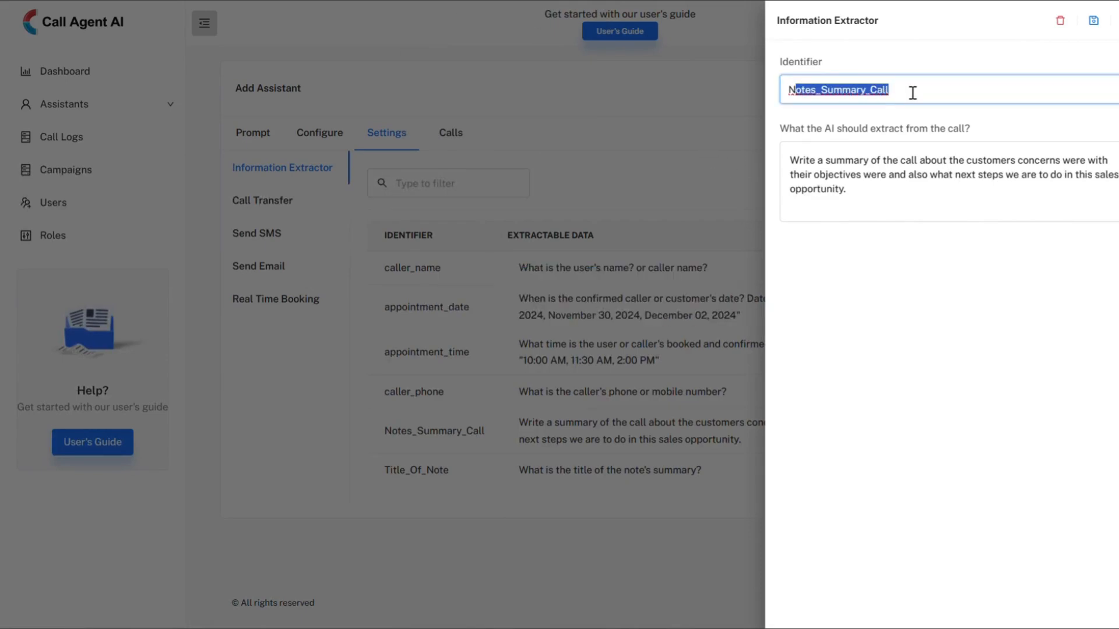
left_click(1110, 28)
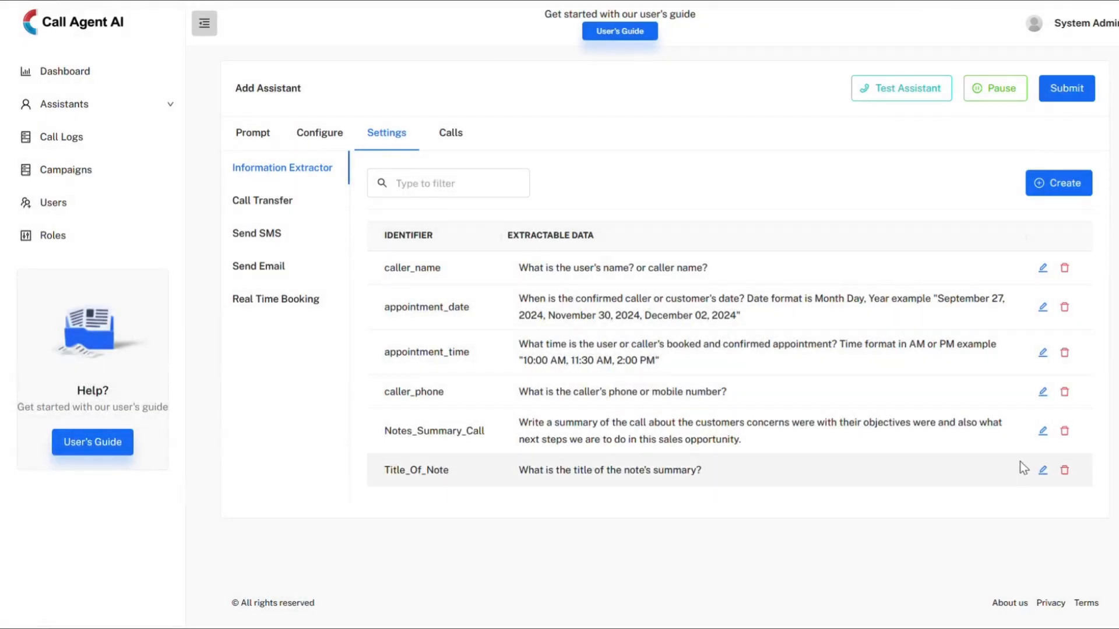
left_click(1040, 470)
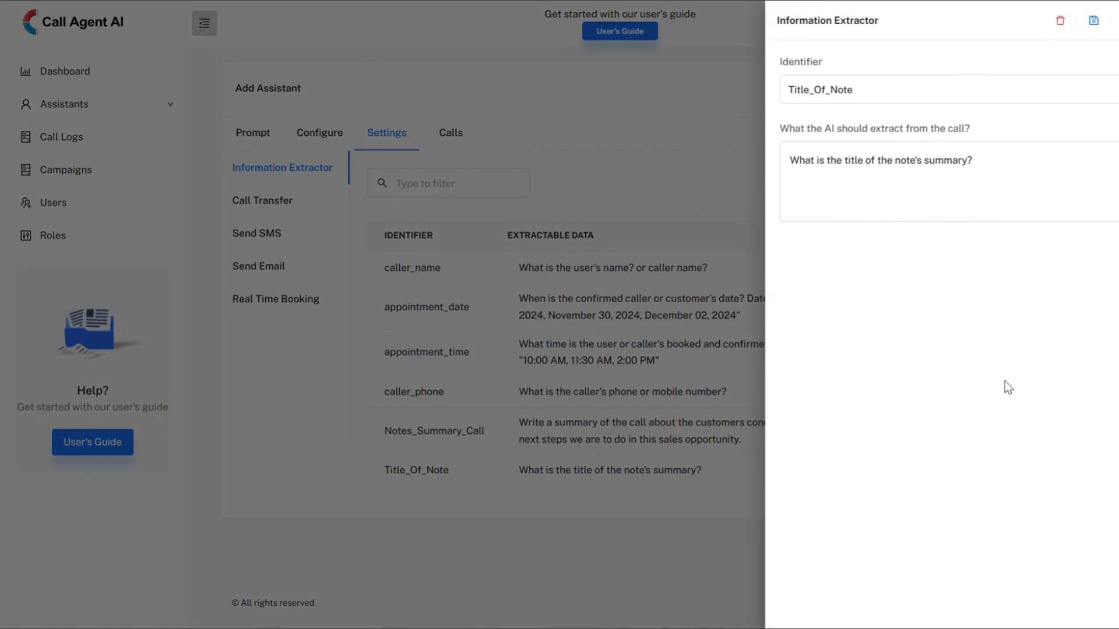
double_click(810, 94)
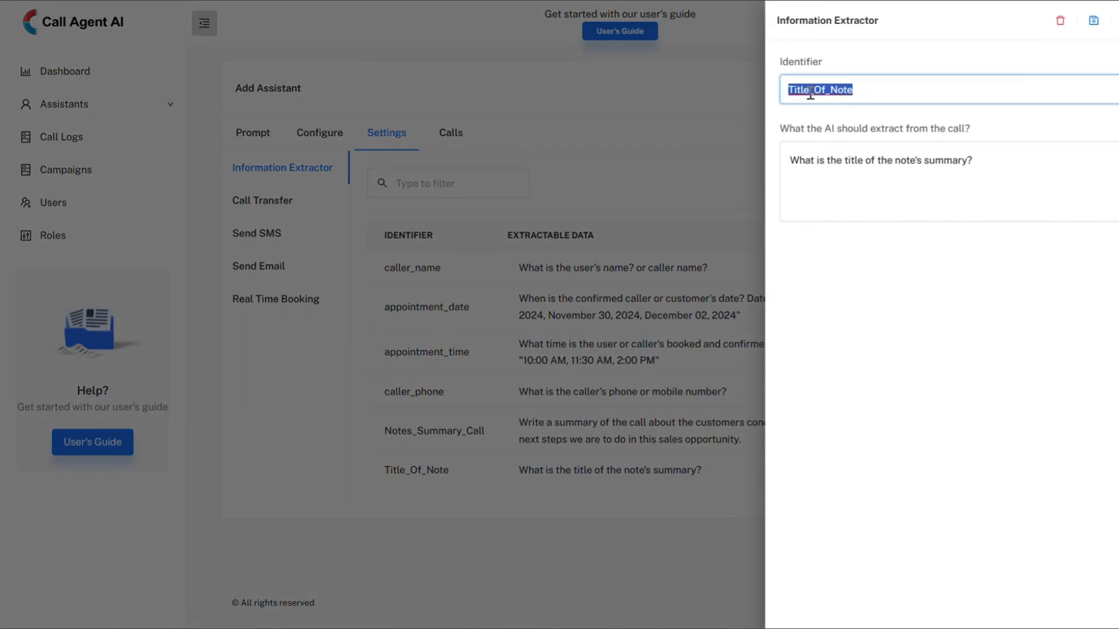
double_click(854, 166)
left_click(854, 166)
left_click(857, 196)
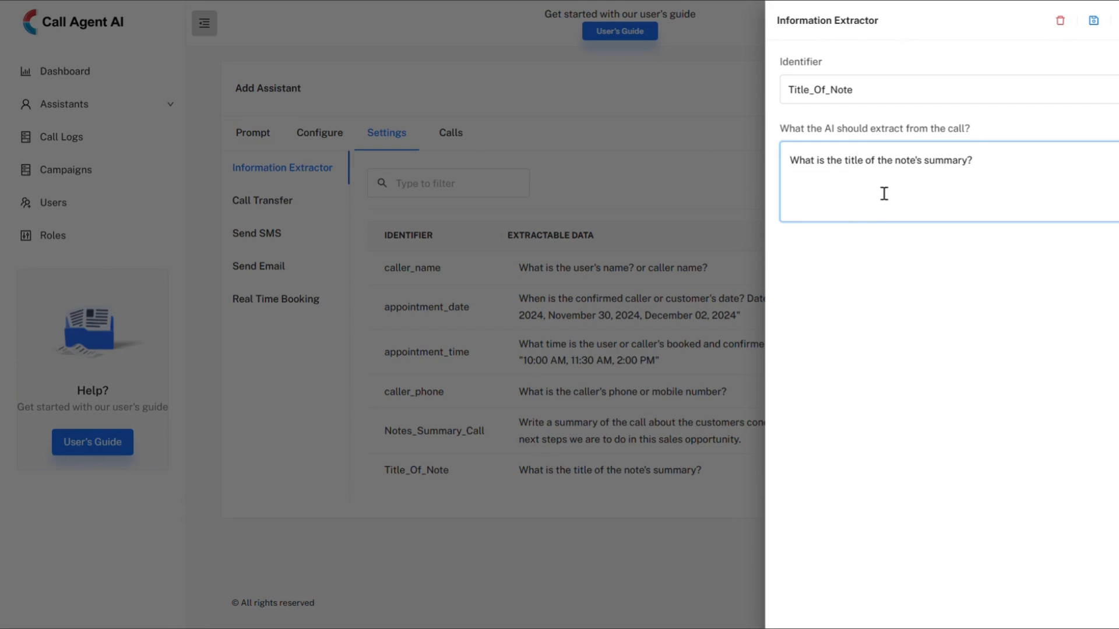
left_click(1015, 163)
left_click(647, 1)
Set the module's note content in the campaign to ${Notes_Summary_Call}
left_click(464, 494)
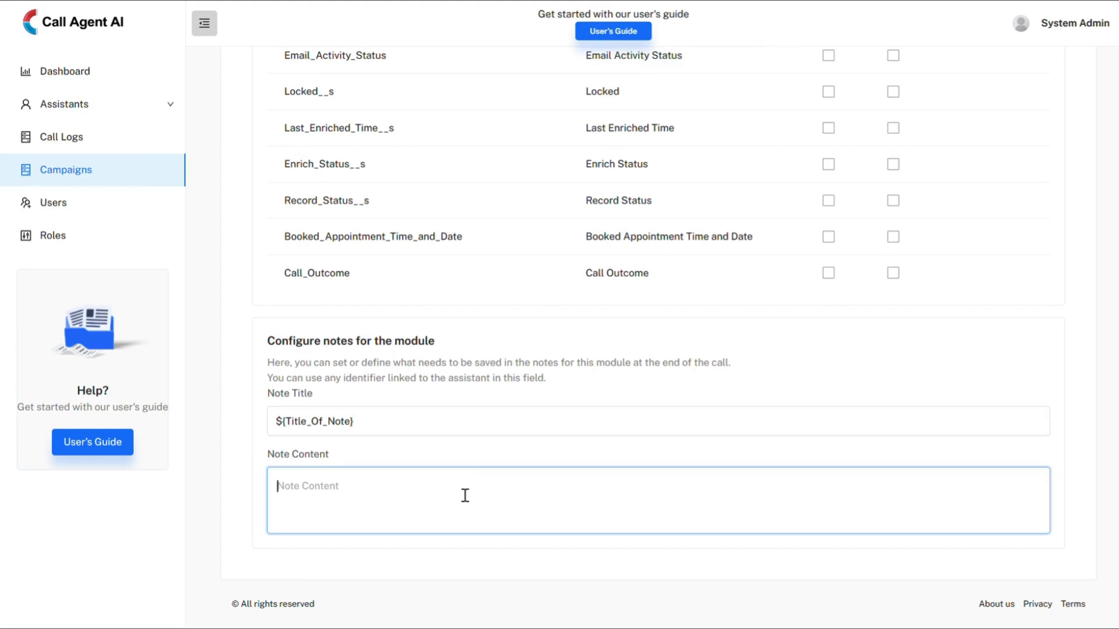
triple_click(282, 460)
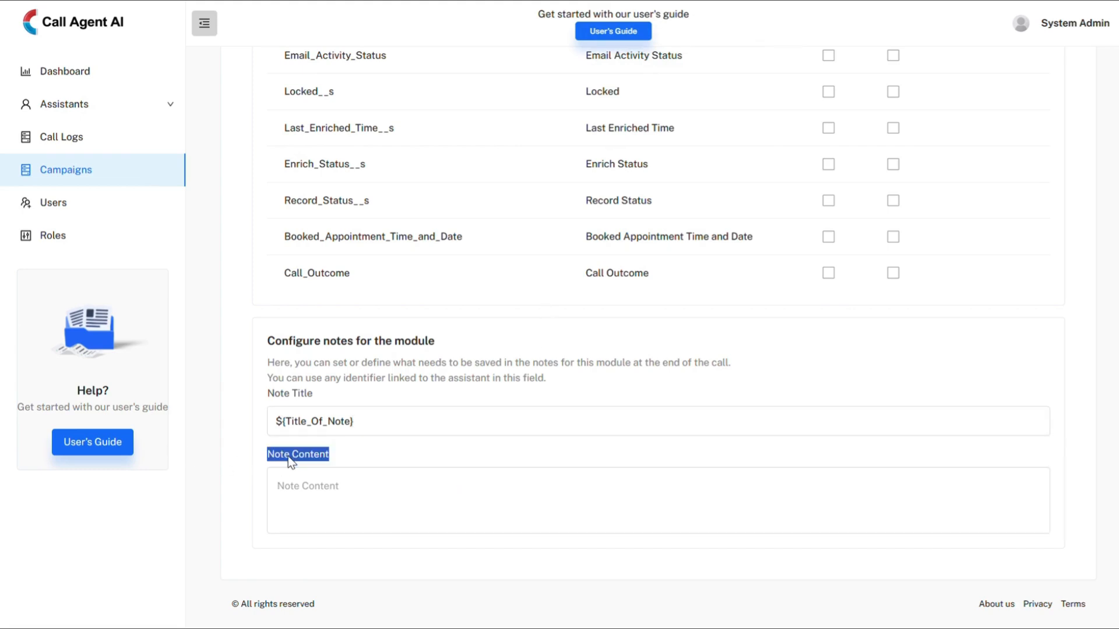
left_click(322, 484)
type("${Notes_Summary_Call}")
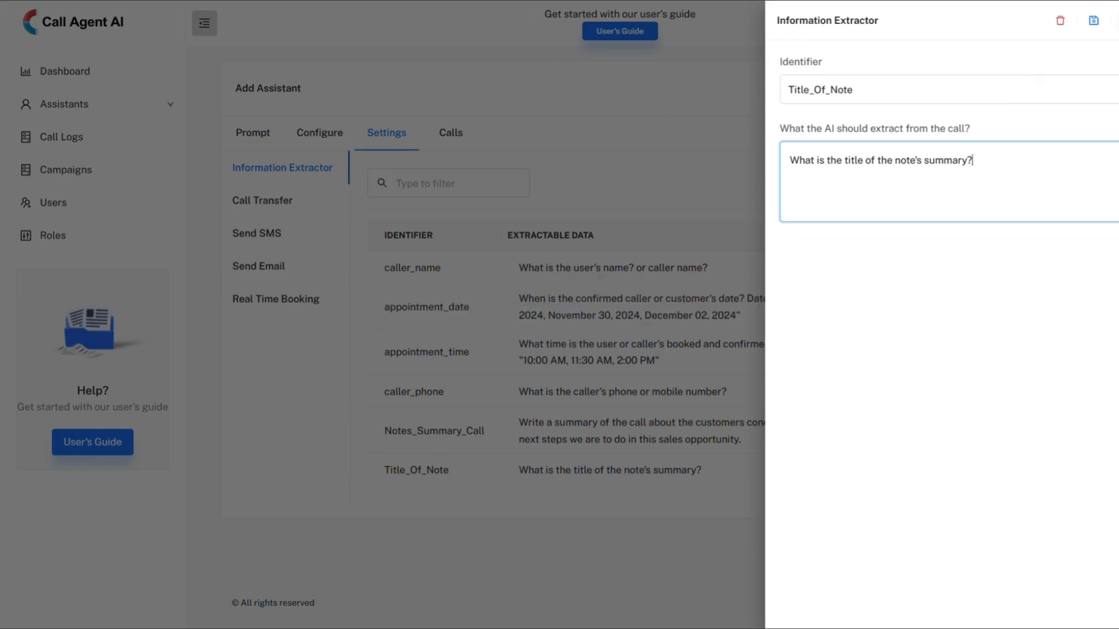
Review what the Notes_Summary_Call extractor in the assistant's settings is instructed to extract from the call
key("Escape")
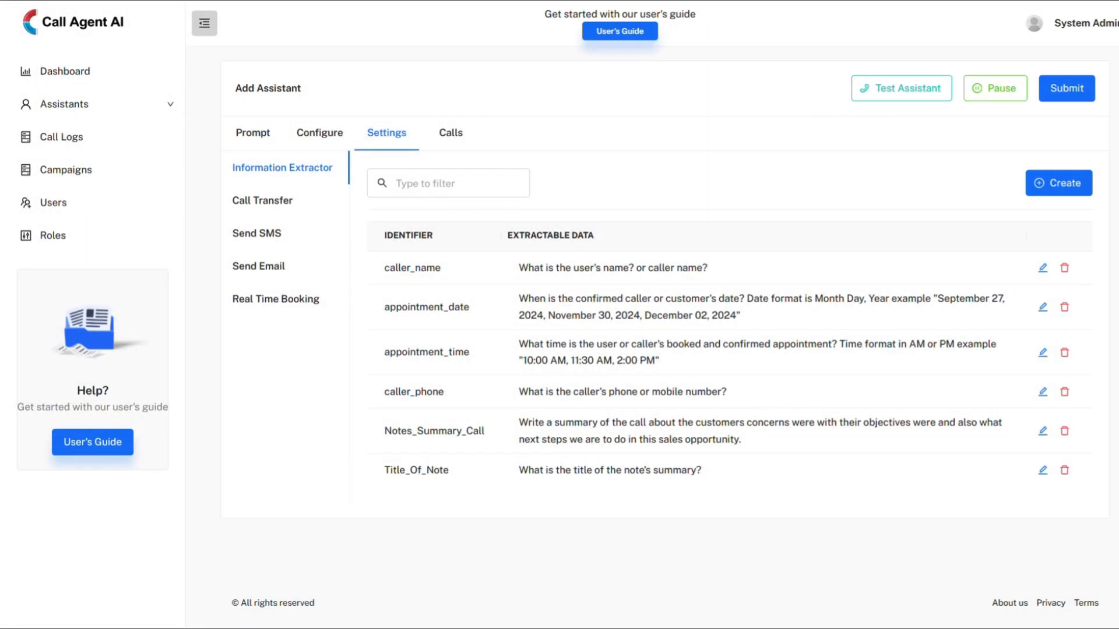
left_click(1041, 432)
left_click(830, 166)
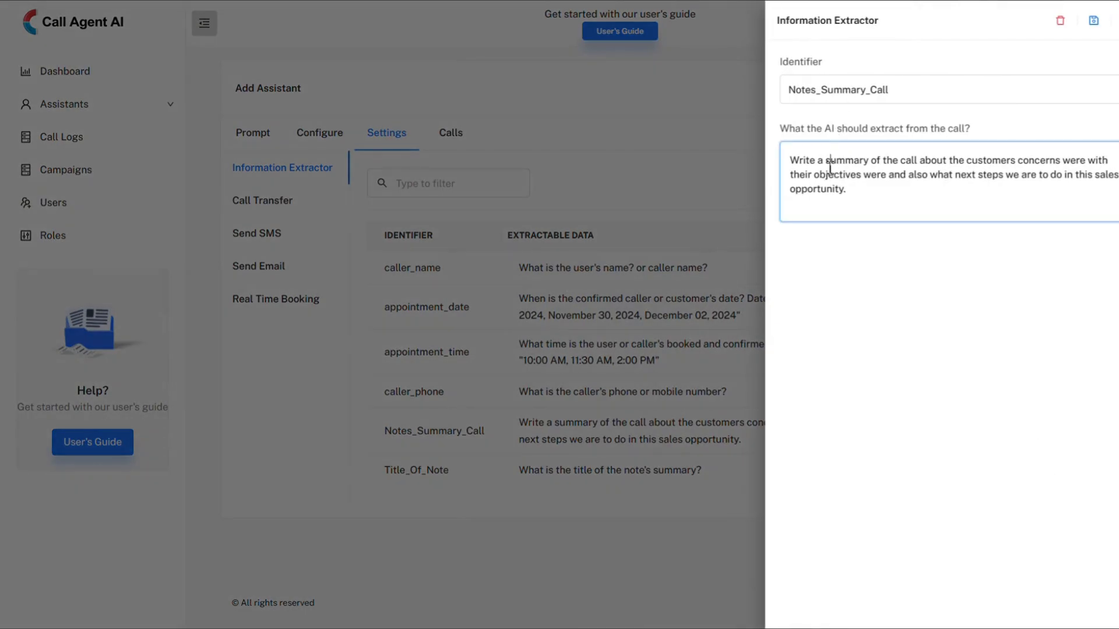
key("ctrl+a")
left_click(895, 201)
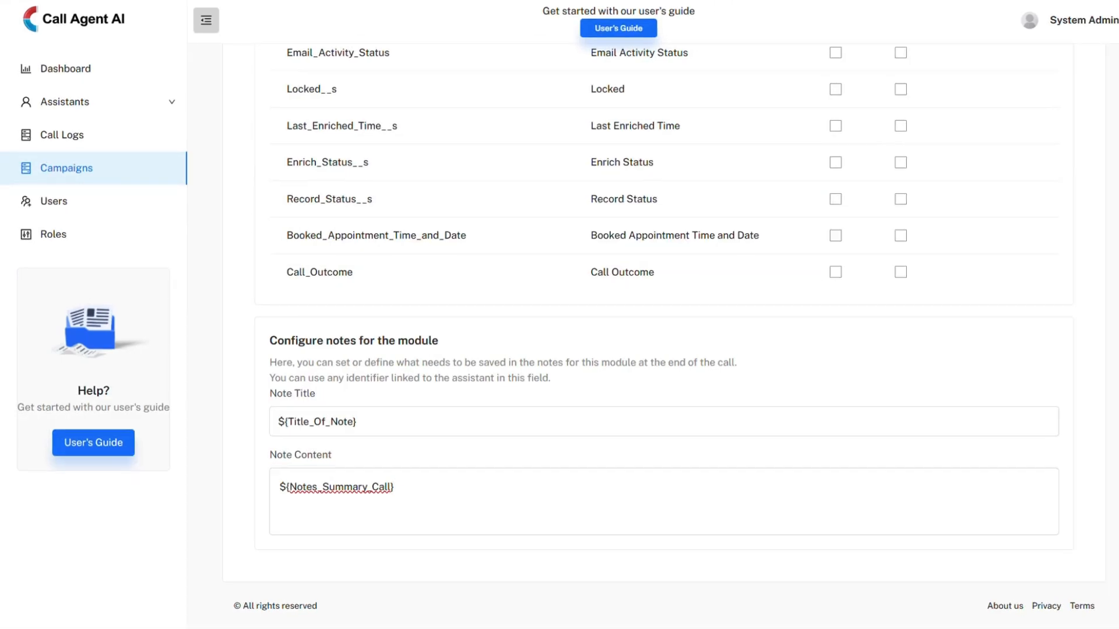
Save the edited outbound campaign with its Zoho CRM field and note configuration
scroll(665, 315, "up", 20)
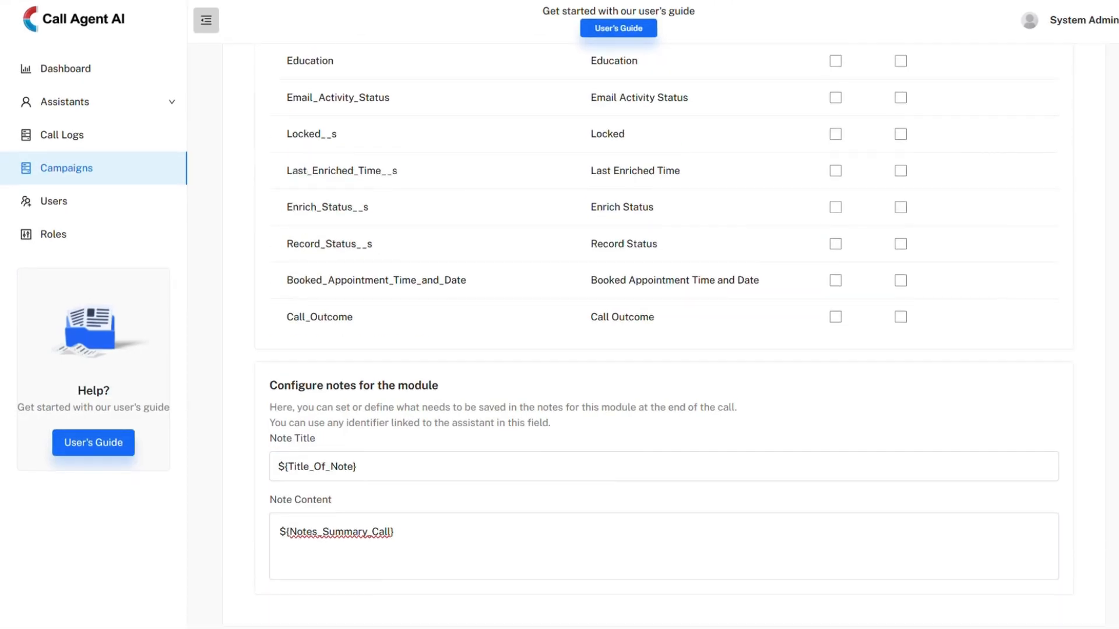
scroll(664, 314, "up", 10)
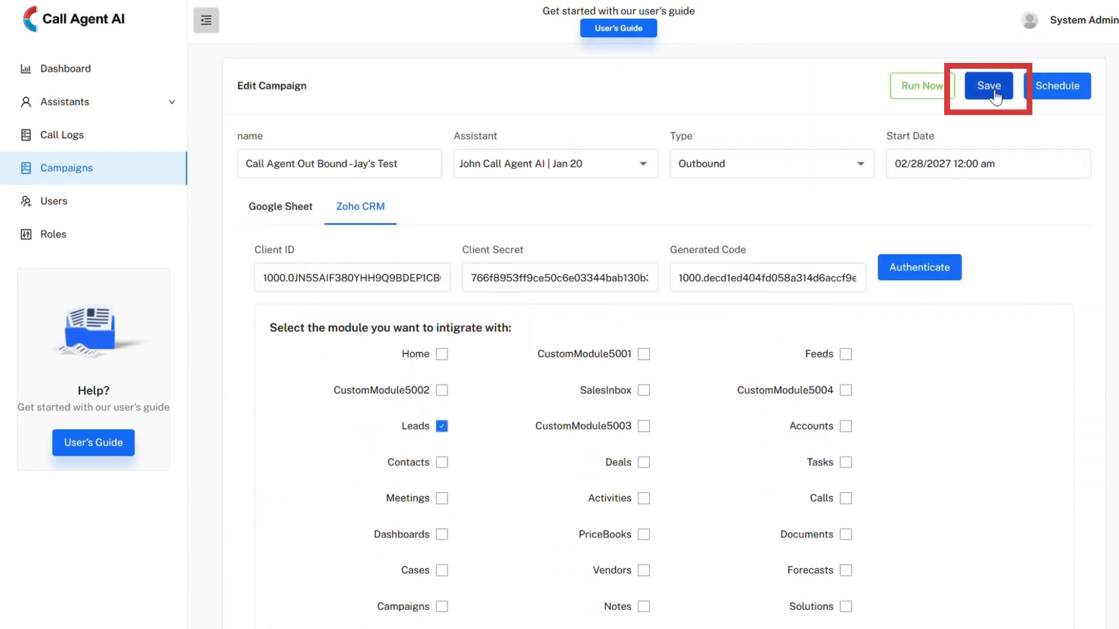
left_click(995, 94)
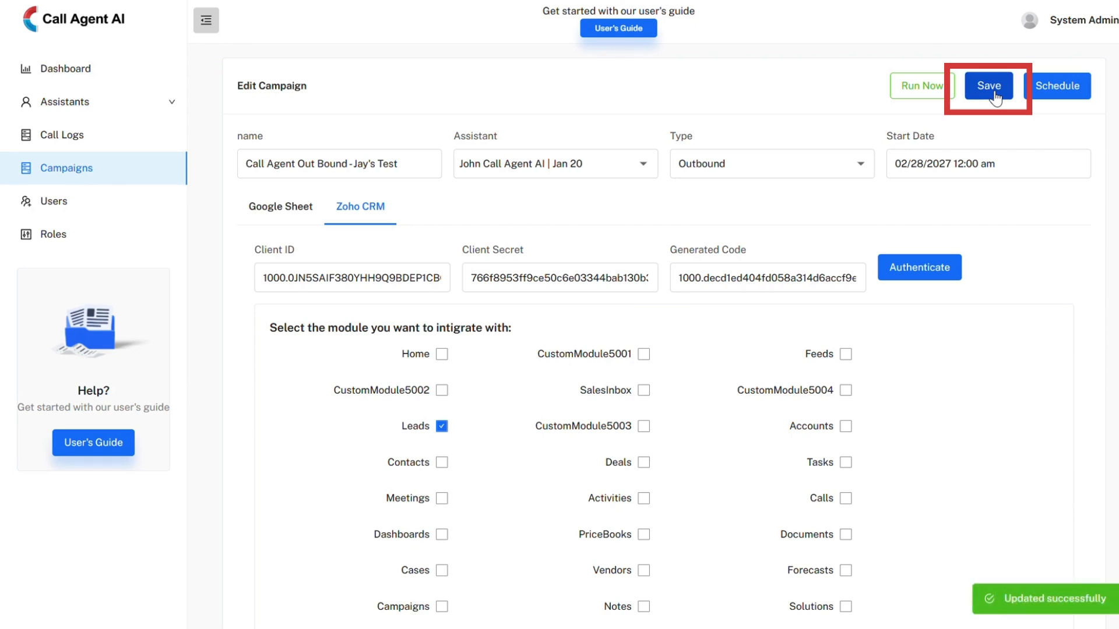